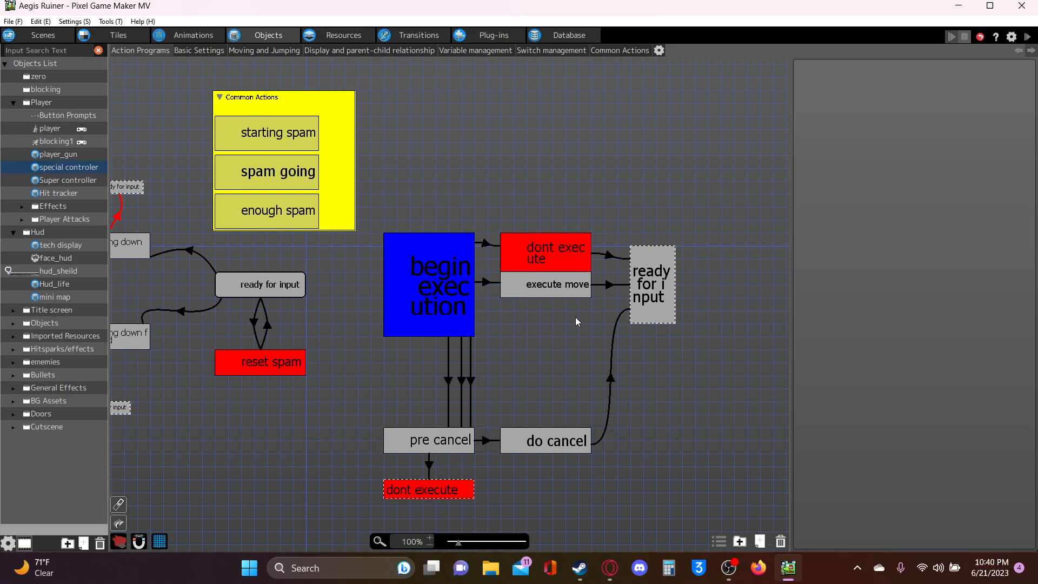
Start a test play in a maximized window and move the Object Information panel farther from the character.
left_click(1028, 38)
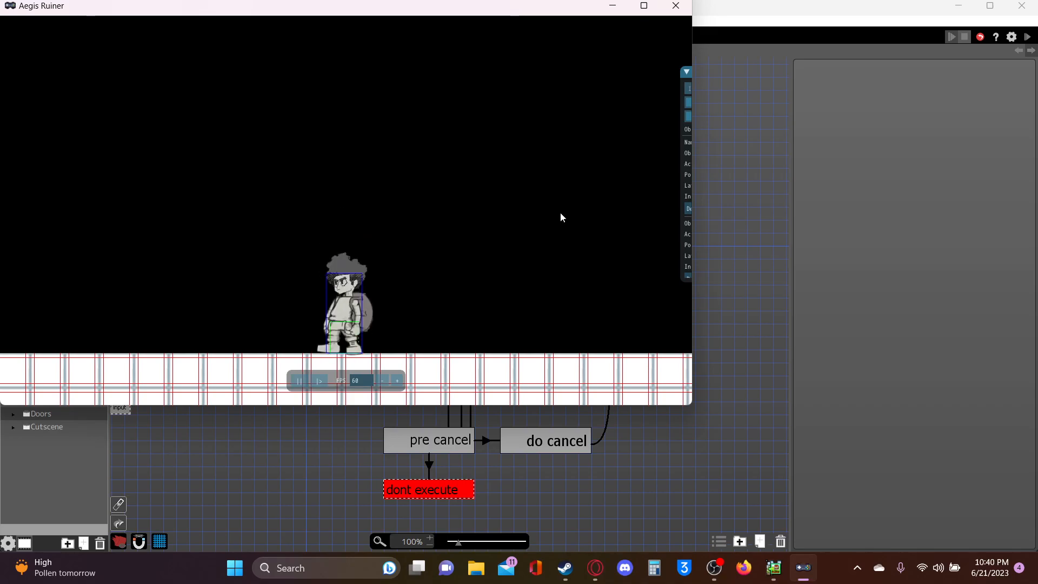
left_click(644, 6)
key("a")
key("d")
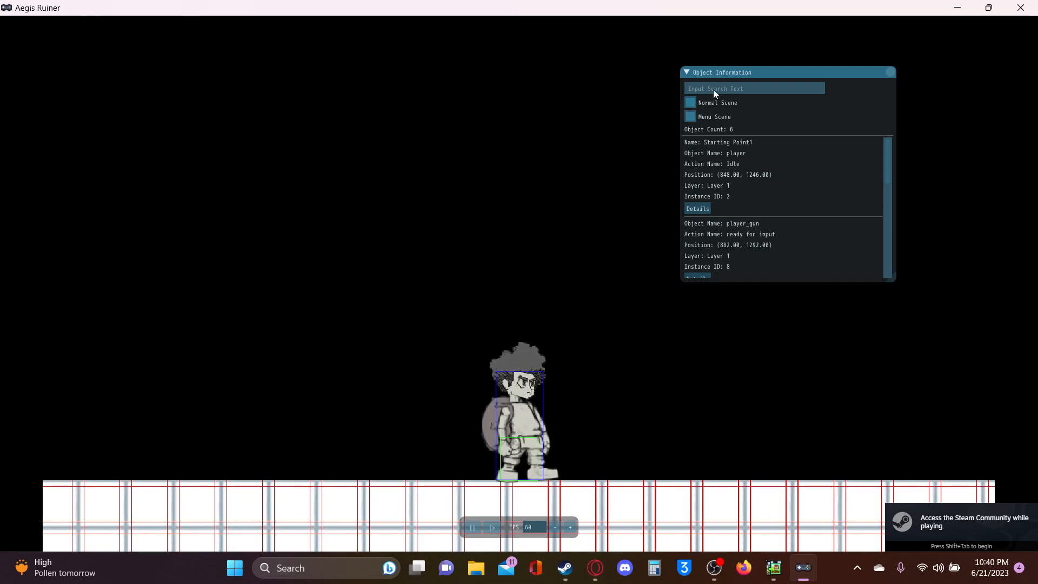
left_click_drag(730, 78, 830, 105)
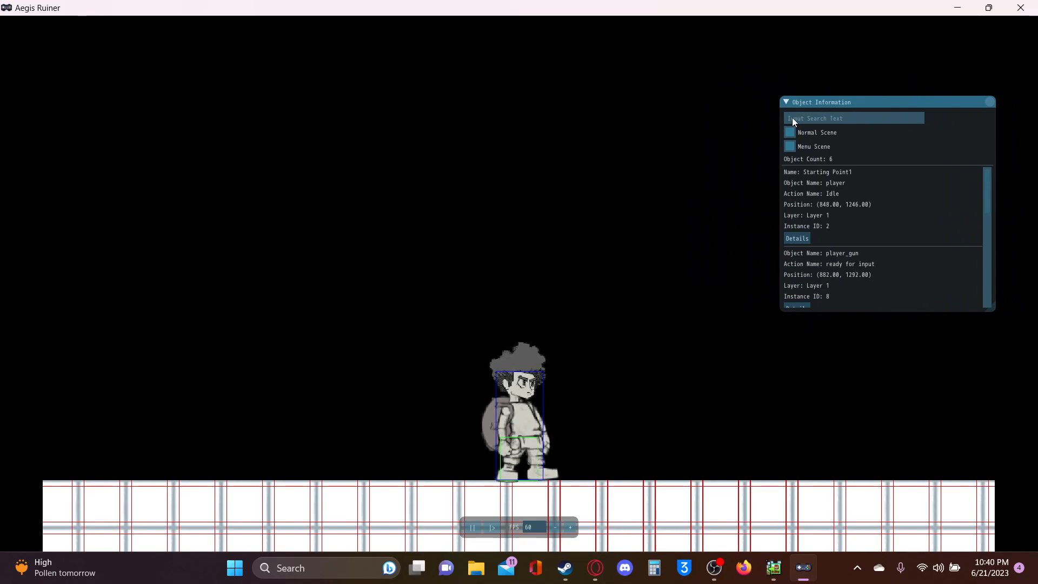
Trigger the rage sphere facing right with rapid attacks, and attack again facing left.
key("z")
key("z")
key("z")
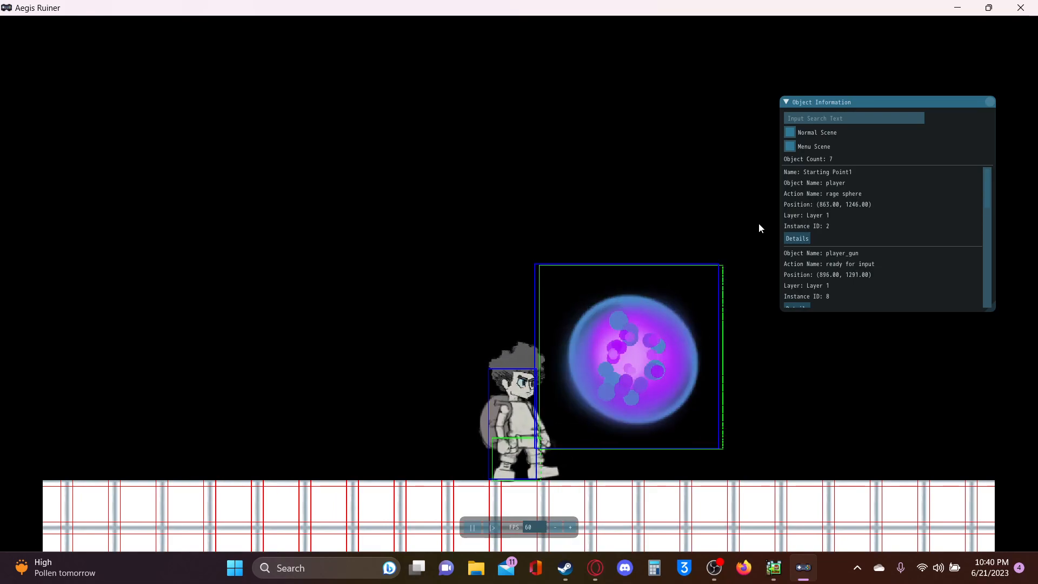
key("Left")
key("z")
key("z")
key("z")
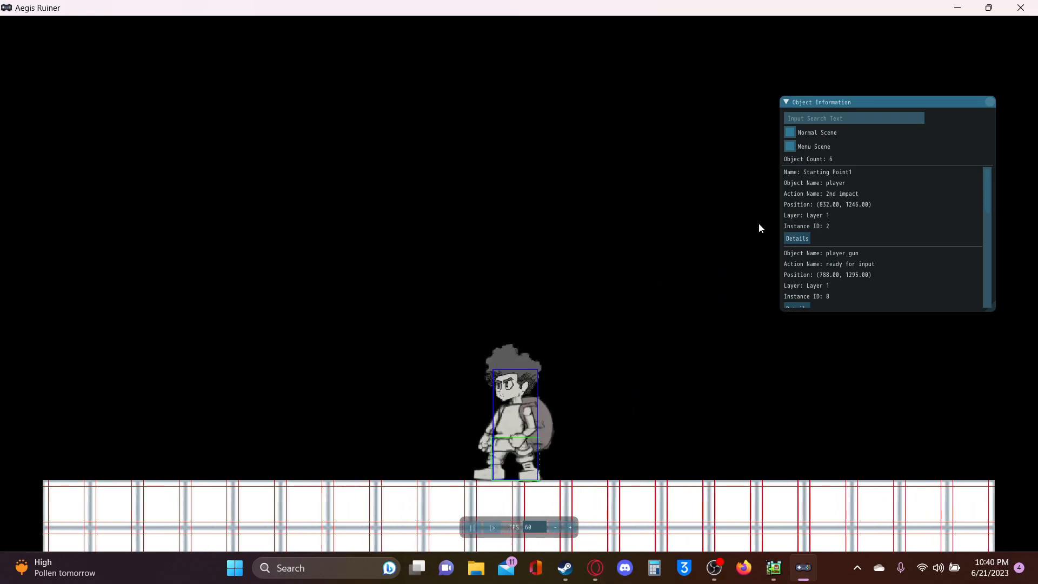
Test the player's normal attack combo facing left with several short series of attacks.
key("z")
key("z")
key("z")
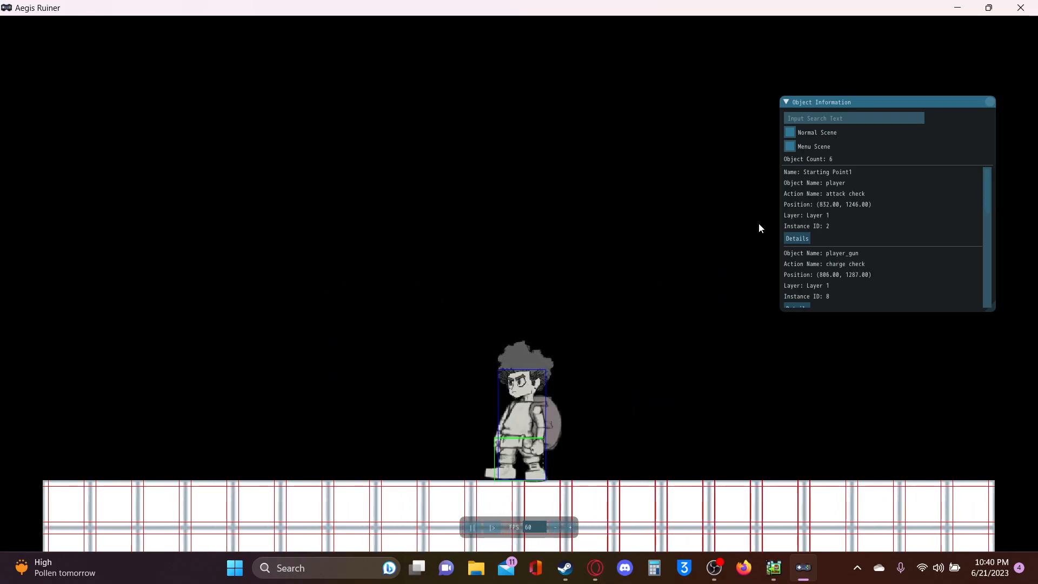
key("z")
key("z")
key("z")
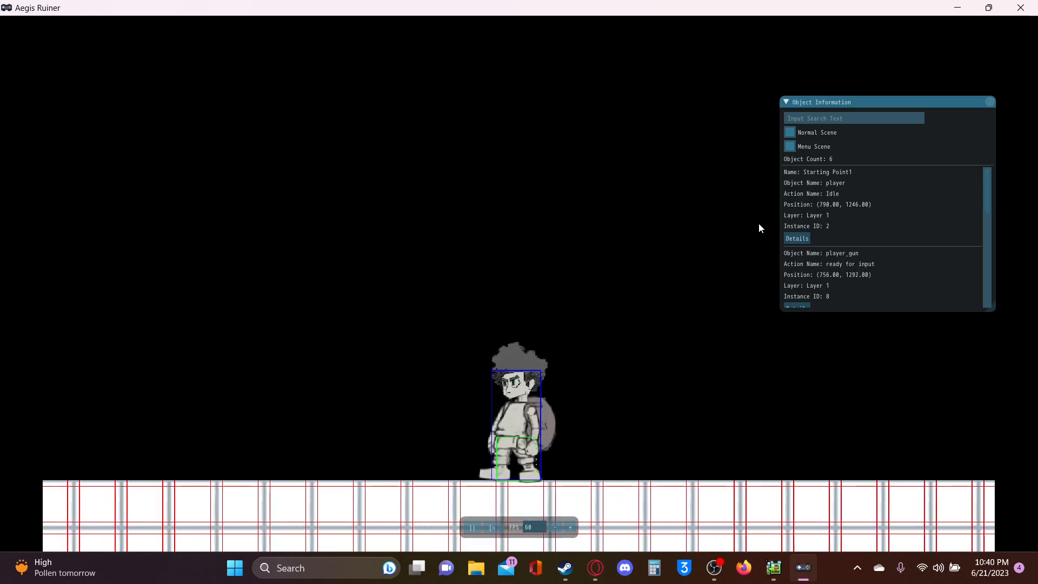
Repeat the attack rapidly while facing left to trigger the rage sphere in that direction.
key("z")
key("z")
key("z")
key("z")
key("z")
key("z")
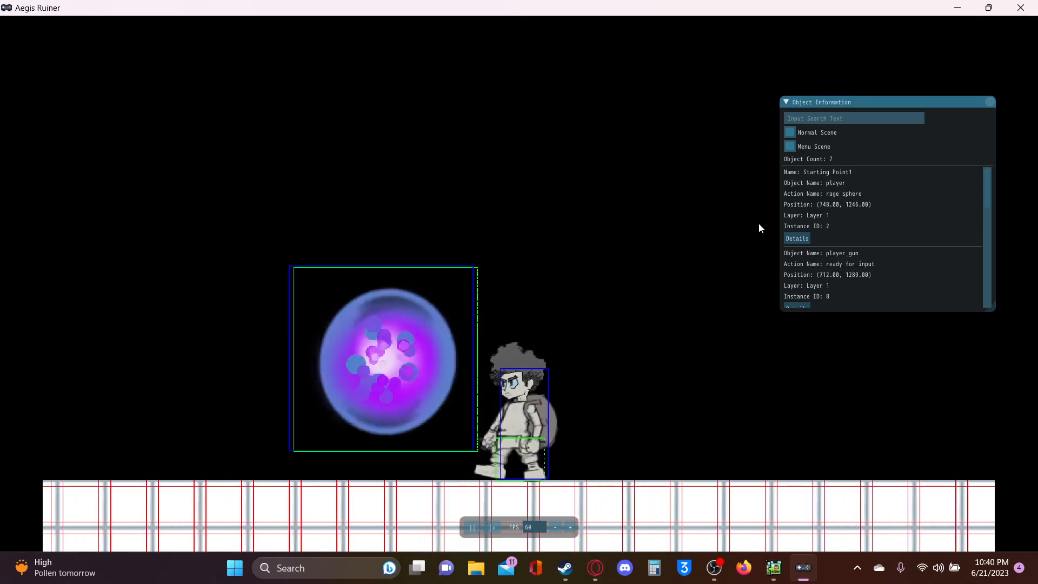
Turn the character right and test the normal attack combo in that direction.
key("Right")
key("z")
key("z")
key("z")
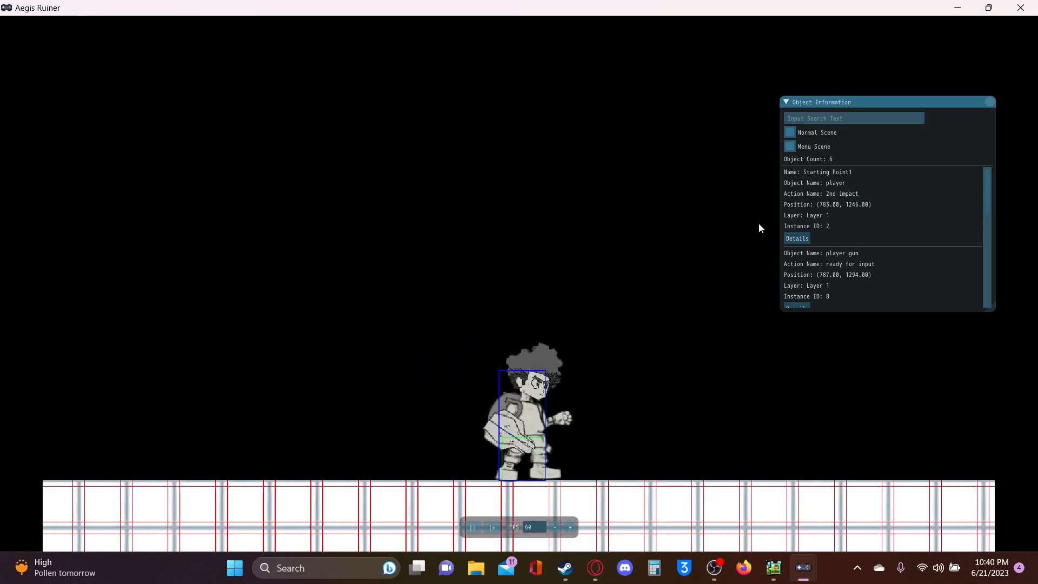
key("z")
key("z")
key("z")
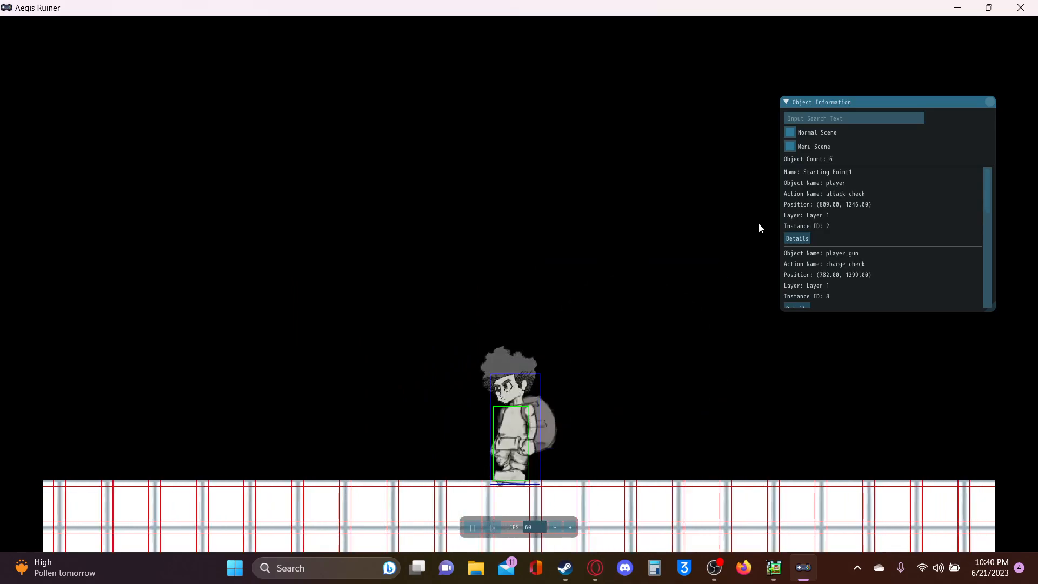
Turn the character left and trigger the rage sphere again with repeated attacks.
key("Left")
key("z")
key("z")
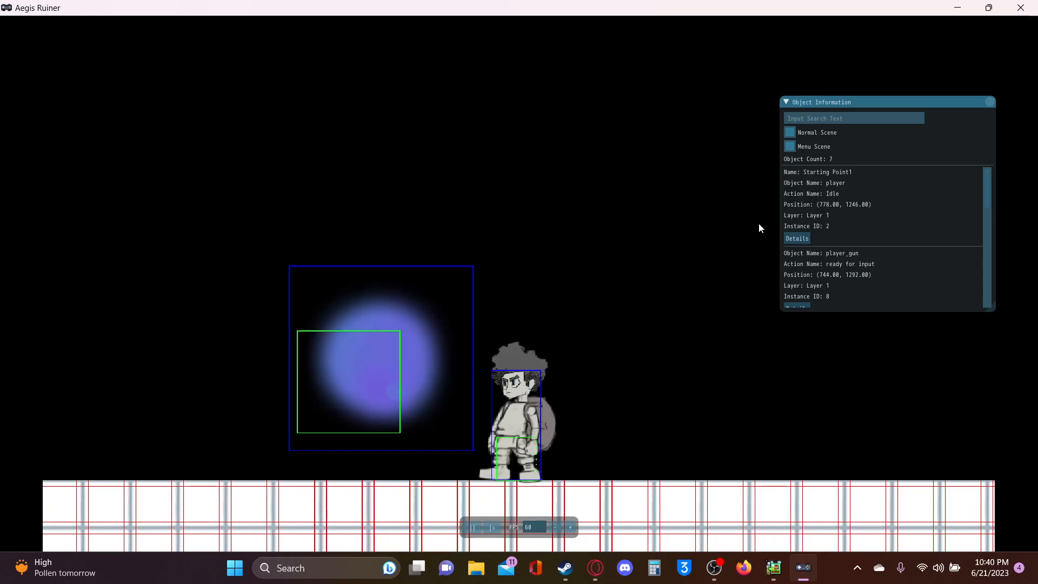
key("Left")
key("z")
key("z")
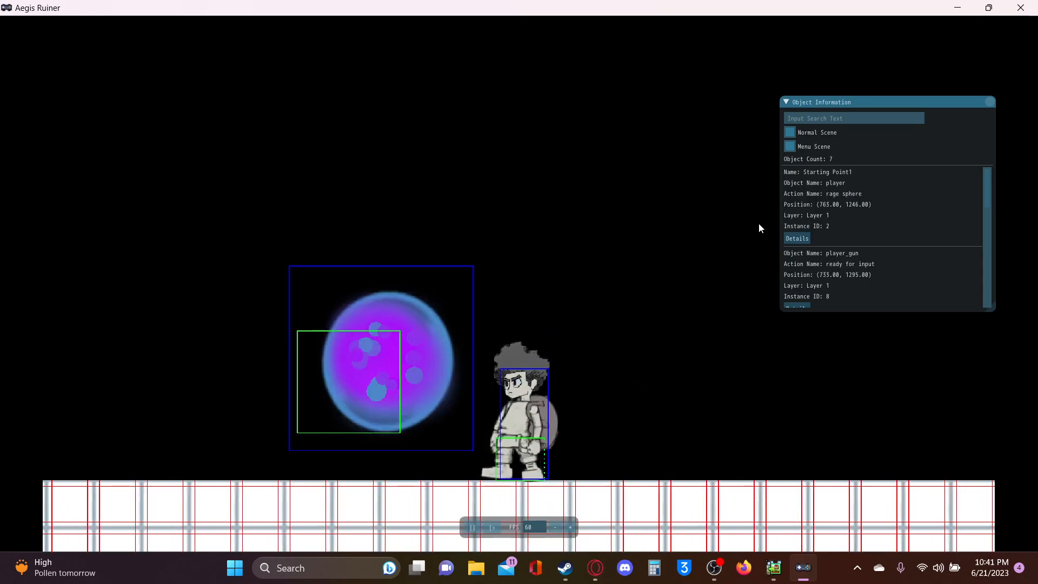
key("Right")
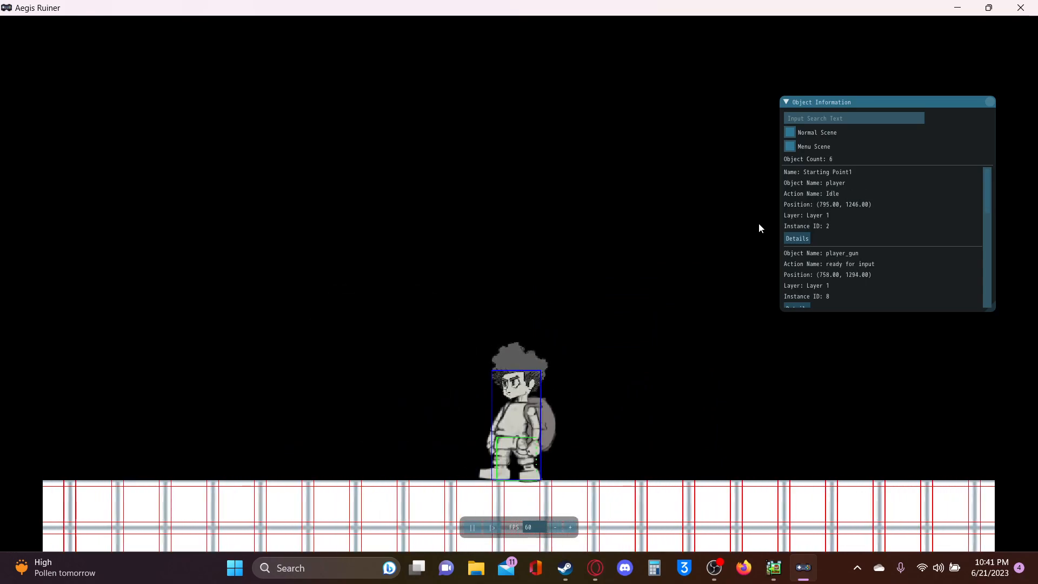
Show the special controler's details and make a few attacks to observe its spam window and spam counter variables.
scroll(849, 269, "down", 5)
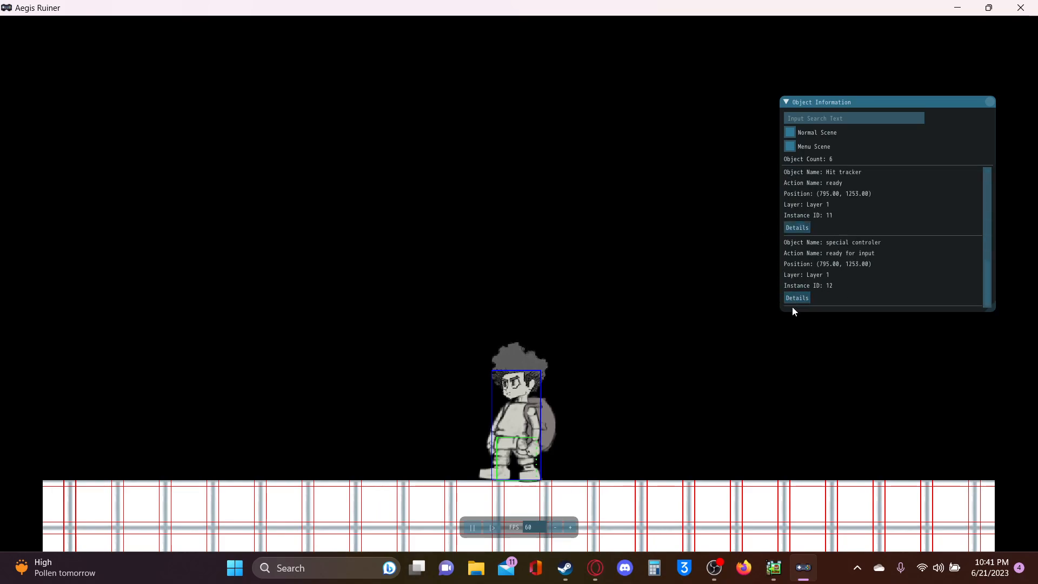
left_click(797, 298)
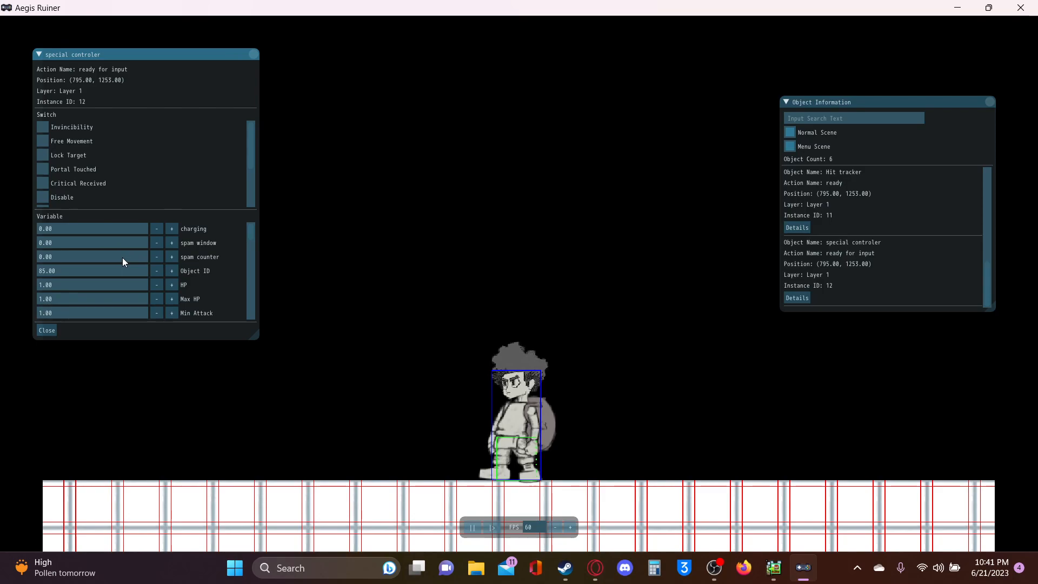
key("z")
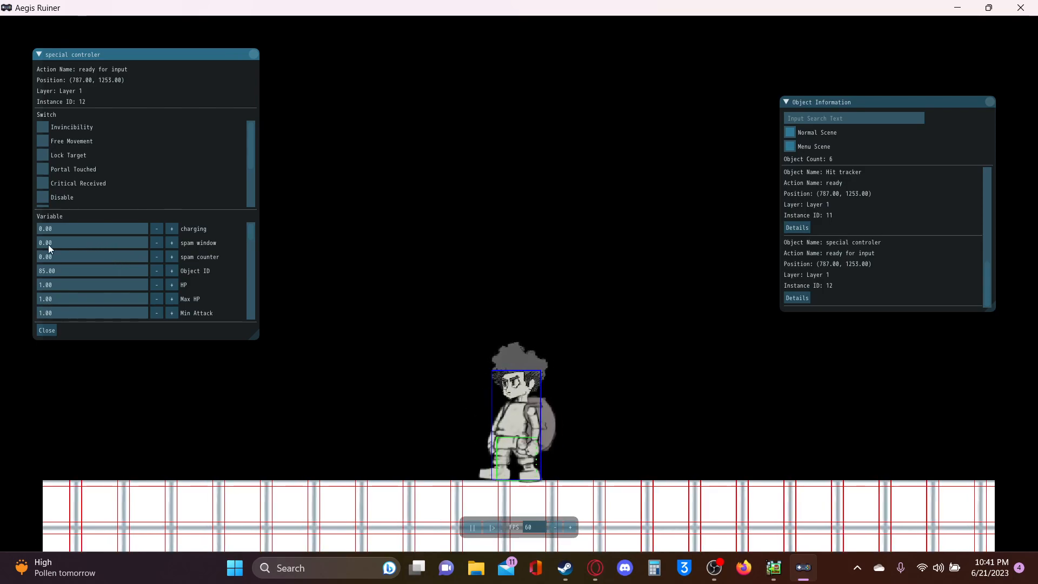
key("z")
key("z")
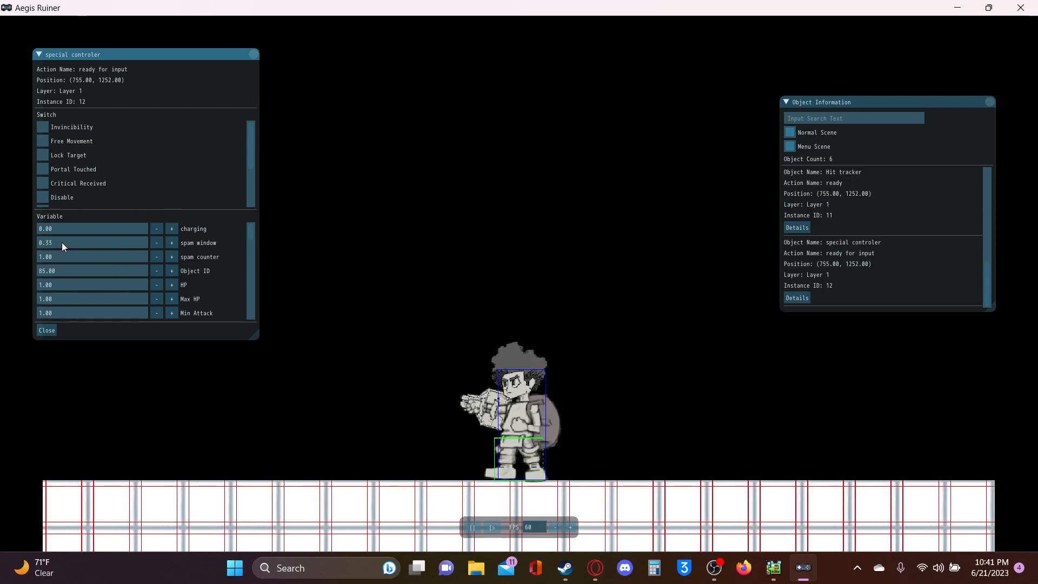
key("z")
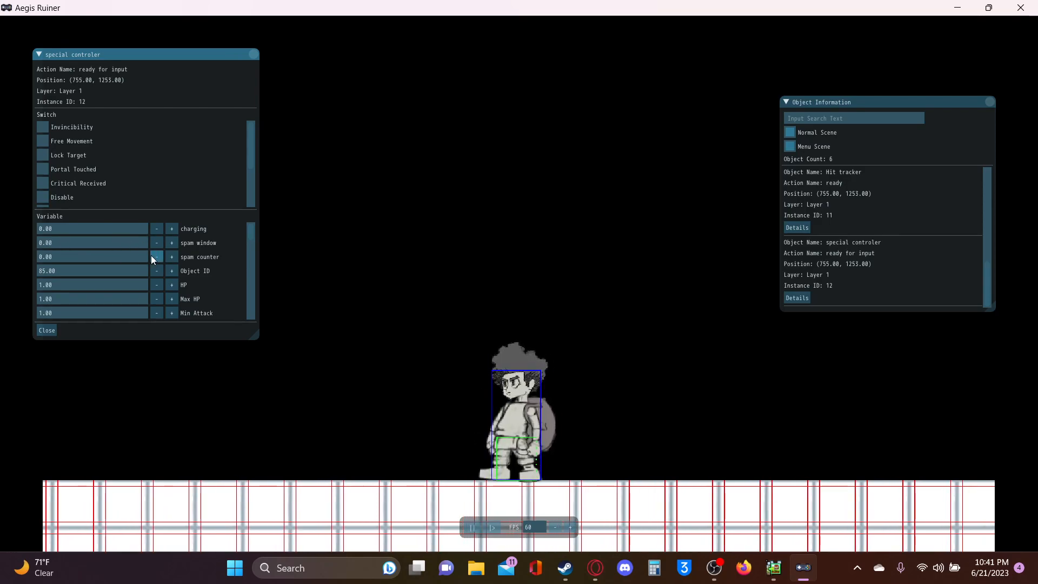
Make single, spaced-out attacks and watch how the spam window and spam counter respond to each.
key("z")
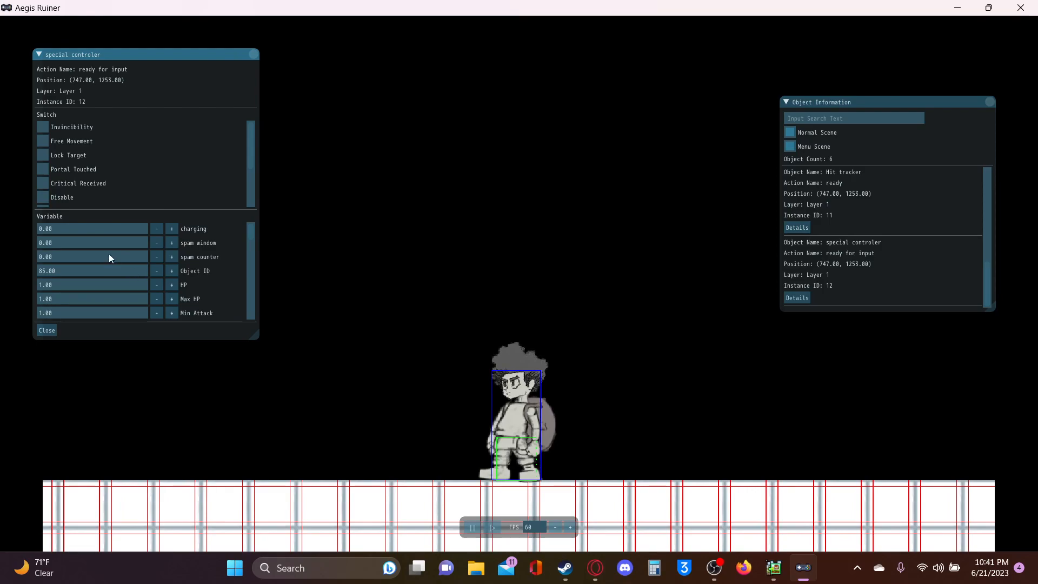
key("z")
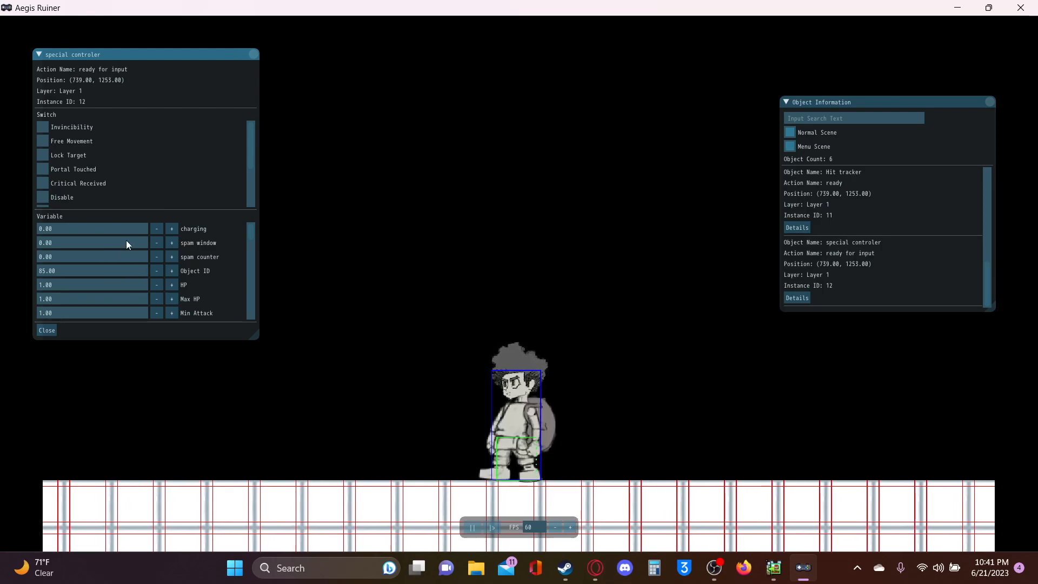
key("z")
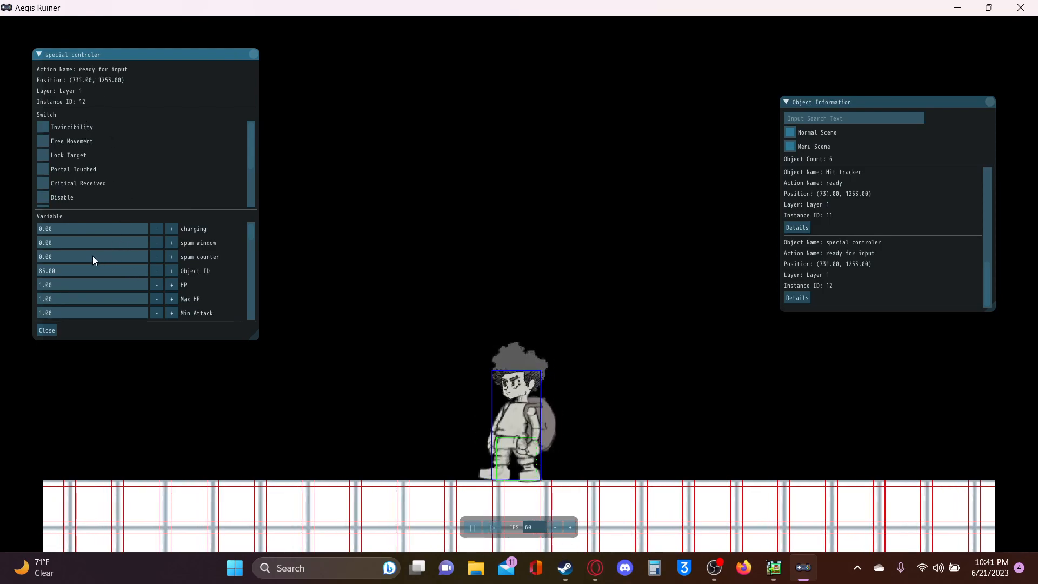
key("z")
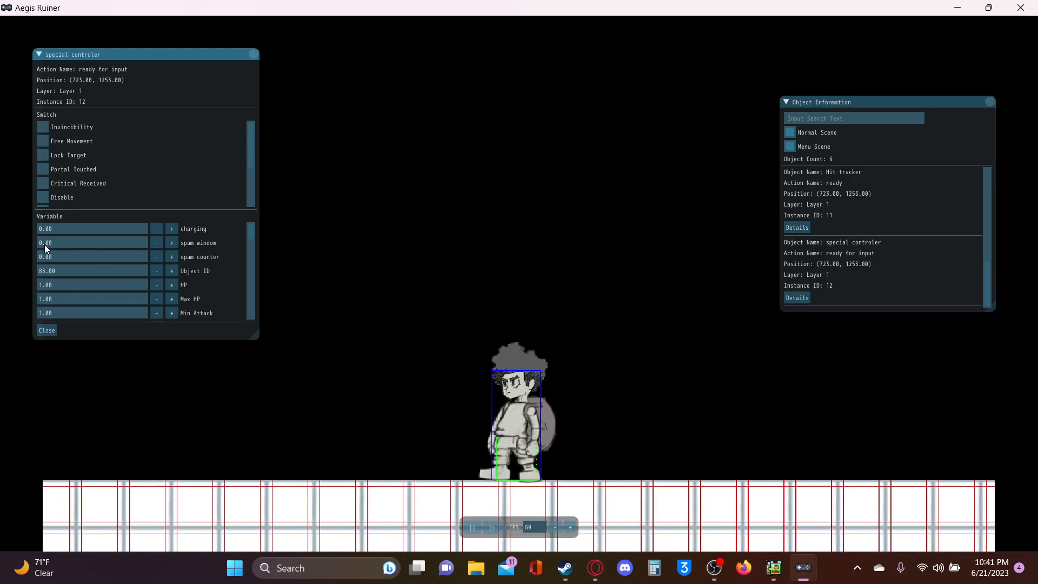
key("z")
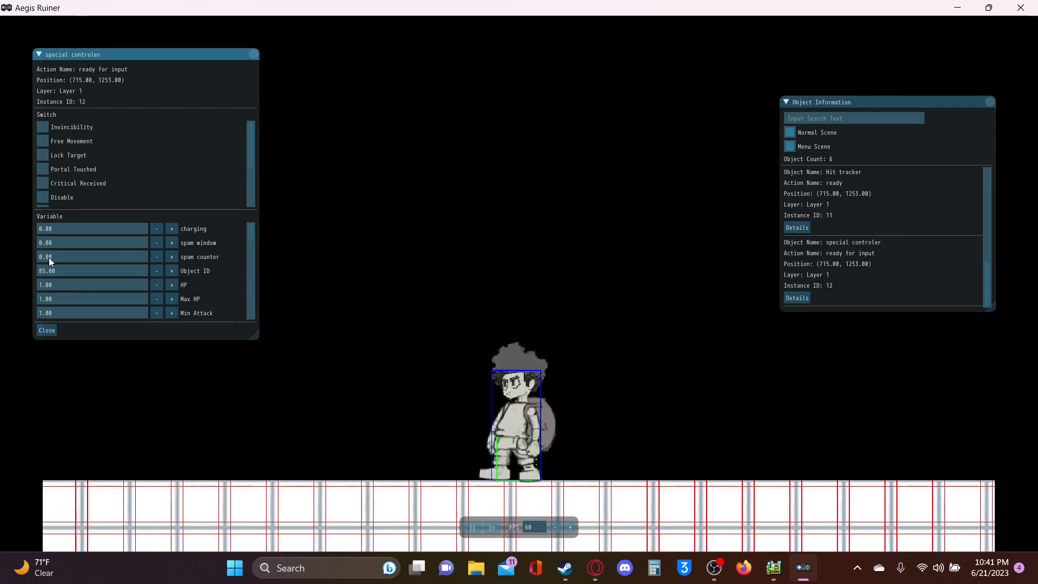
Attack rapidly to raise the spam counter within the spam window until the rage sphere fires.
key("z")
key("z")
key("z")
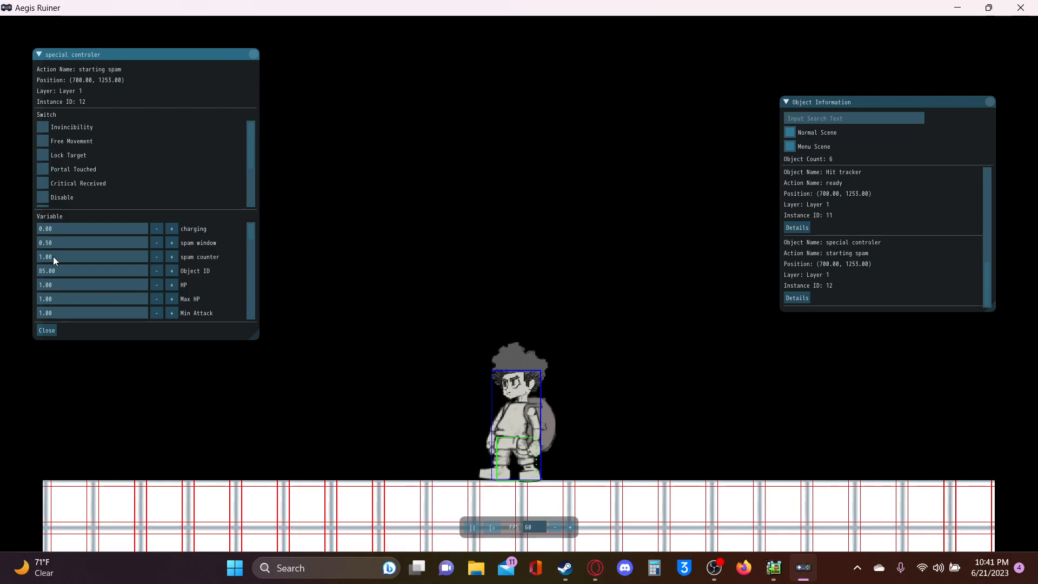
key("z")
key("z")
key("z")
key("z")
key("z")
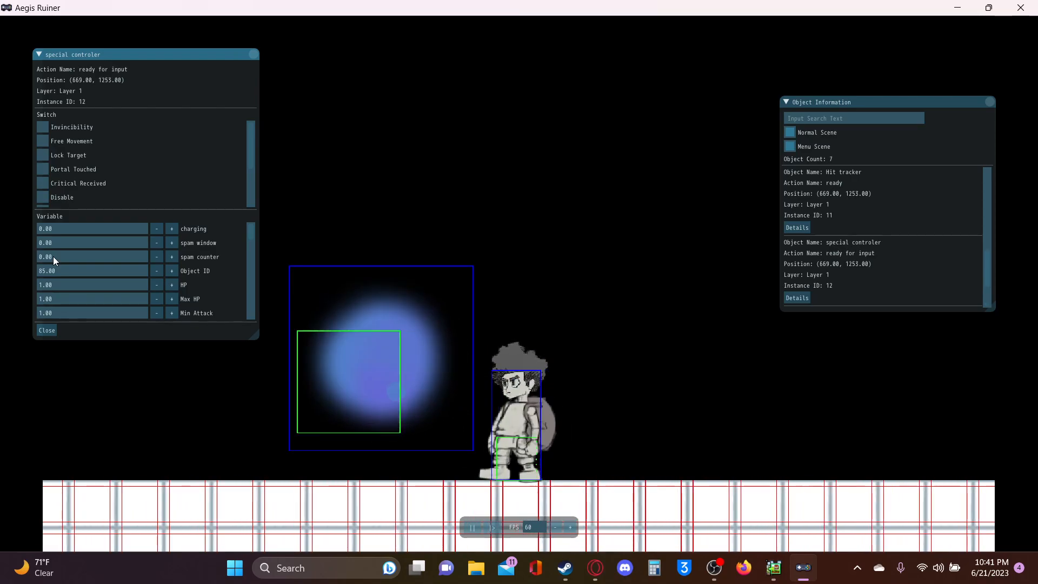
key("z")
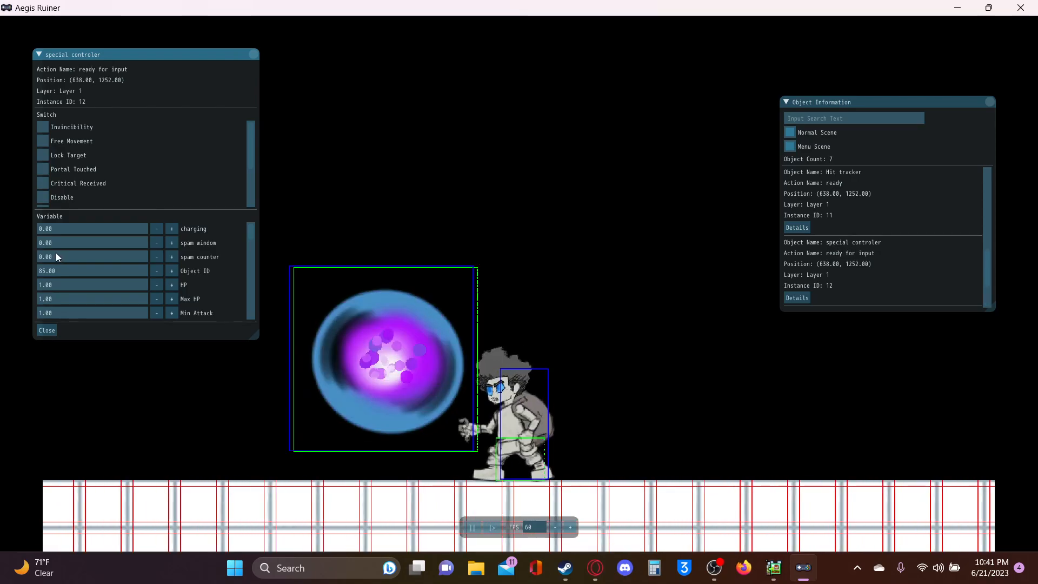
Repeat the rapid attack series facing left and examine the special controler's spam variables as the rage sphere fires.
key("z")
key("z")
key("z")
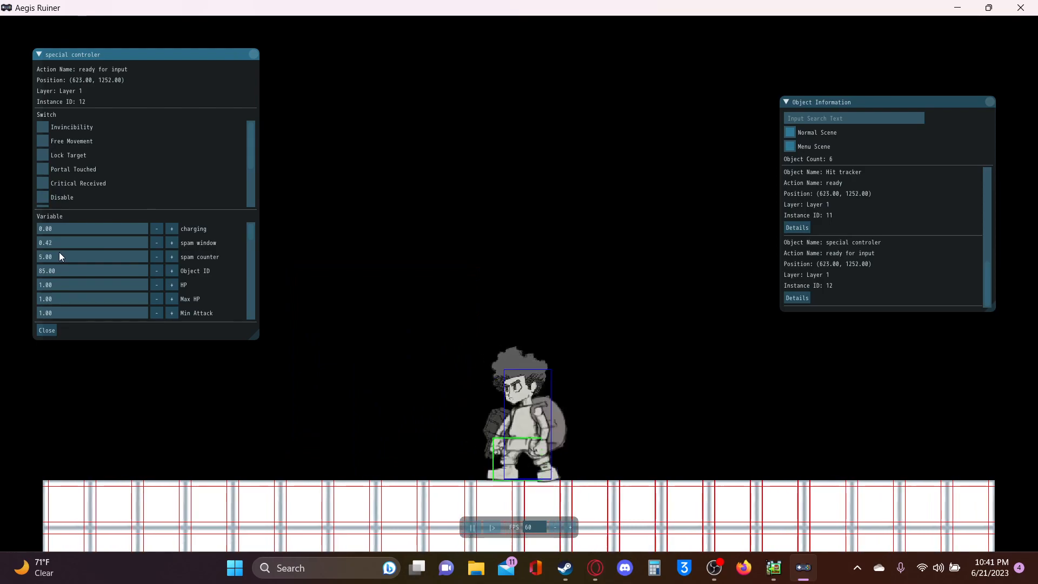
key("z")
key("z")
key("z")
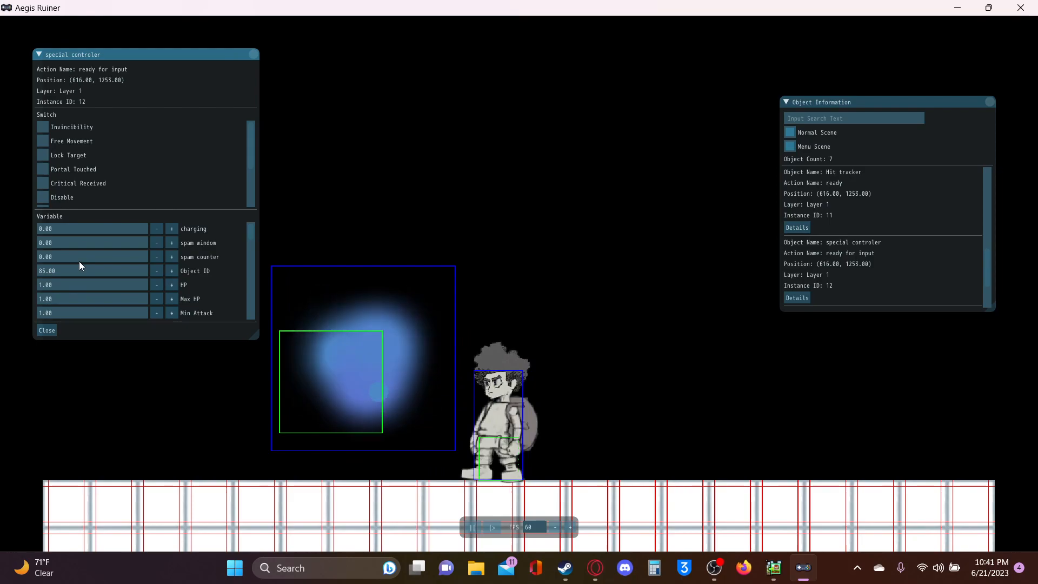
key("z")
key("z")
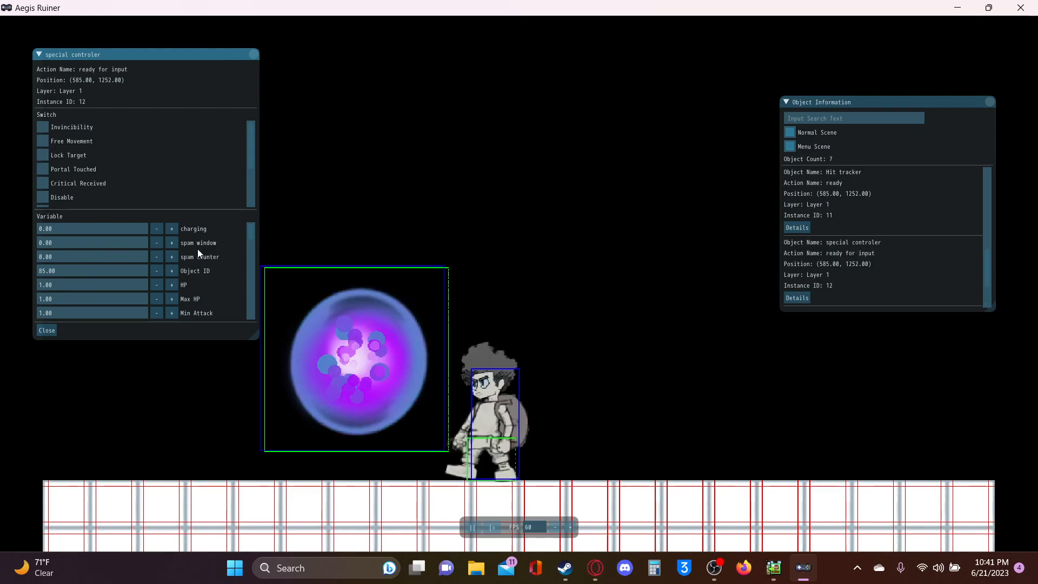
Make a short attack series, let the spam window run out, and turn the character right with another attack.
key("z")
key("z")
key("z")
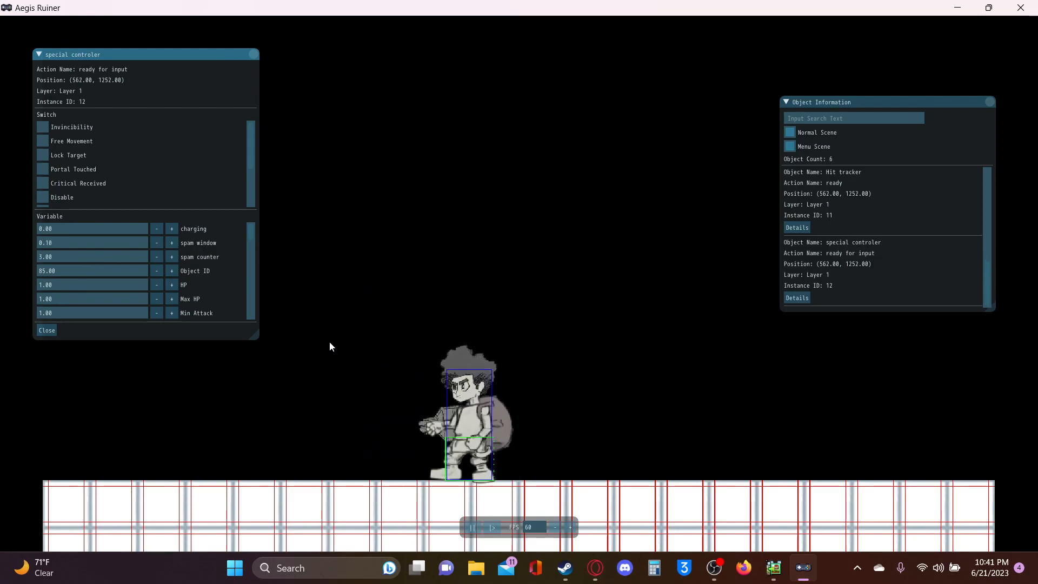
key("z")
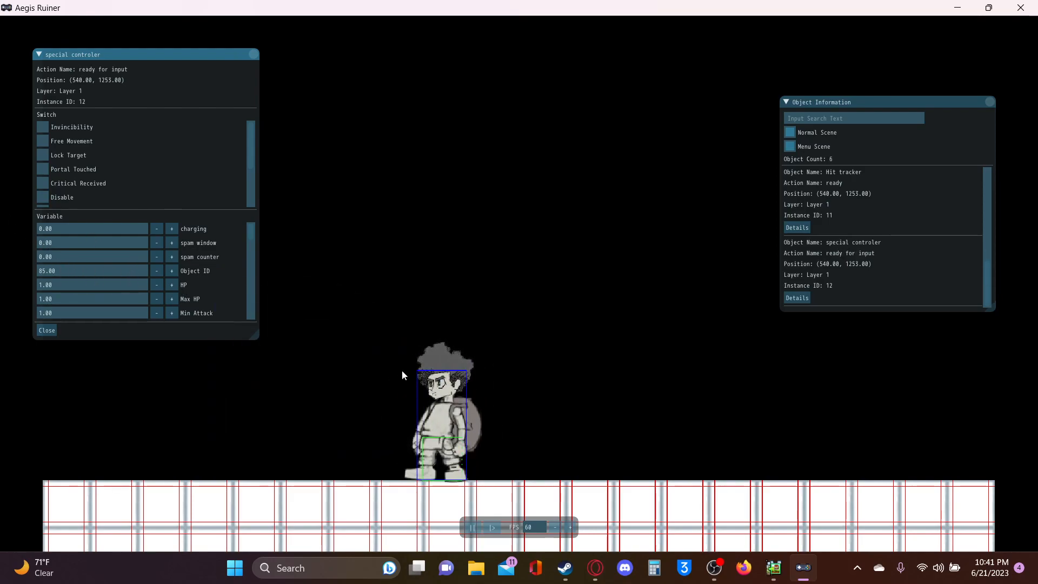
key("Right")
key("z")
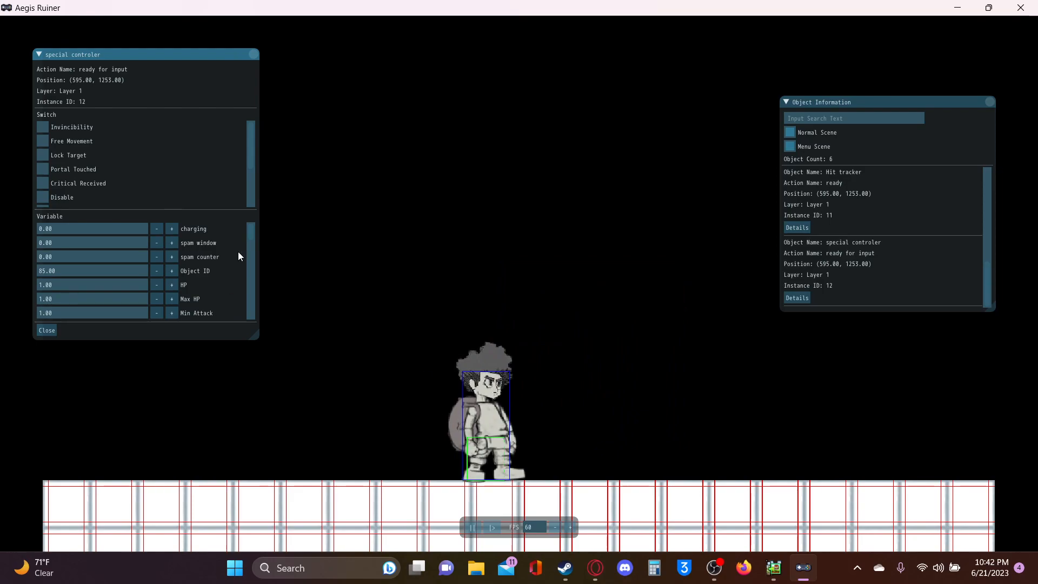
Walk the character right with occasional attacks and compare the special controler's spam window and spam counter.
key("Right")
key("z")
key("z")
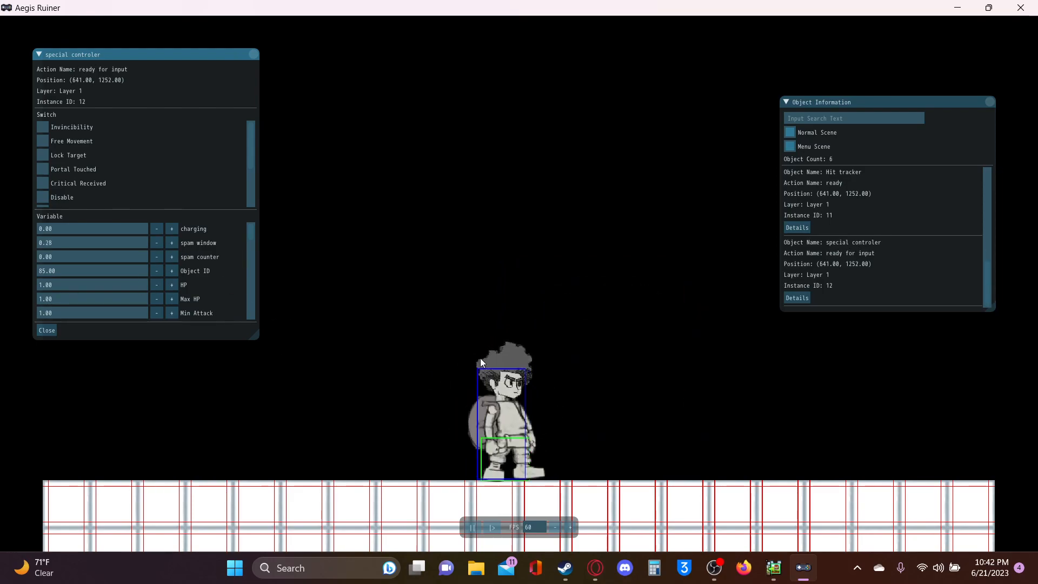
key("z")
key("z")
key("Right")
key("z")
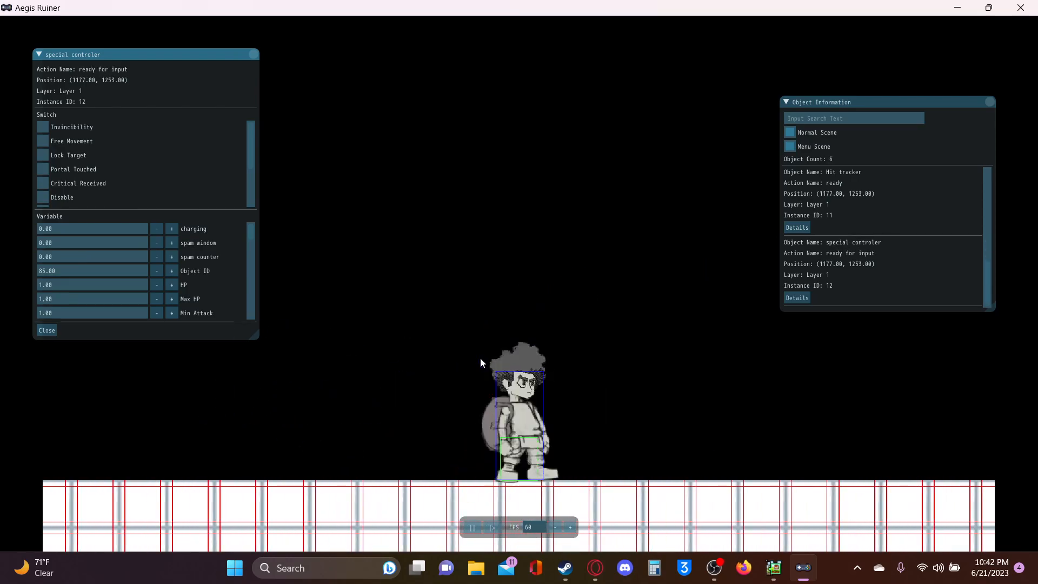
Switch direction left and right, and attack rapidly to test the special move while watching the spam counter.
key("z")
key("Left")
key("Right")
key("z")
key("z")
key("z")
key("z")
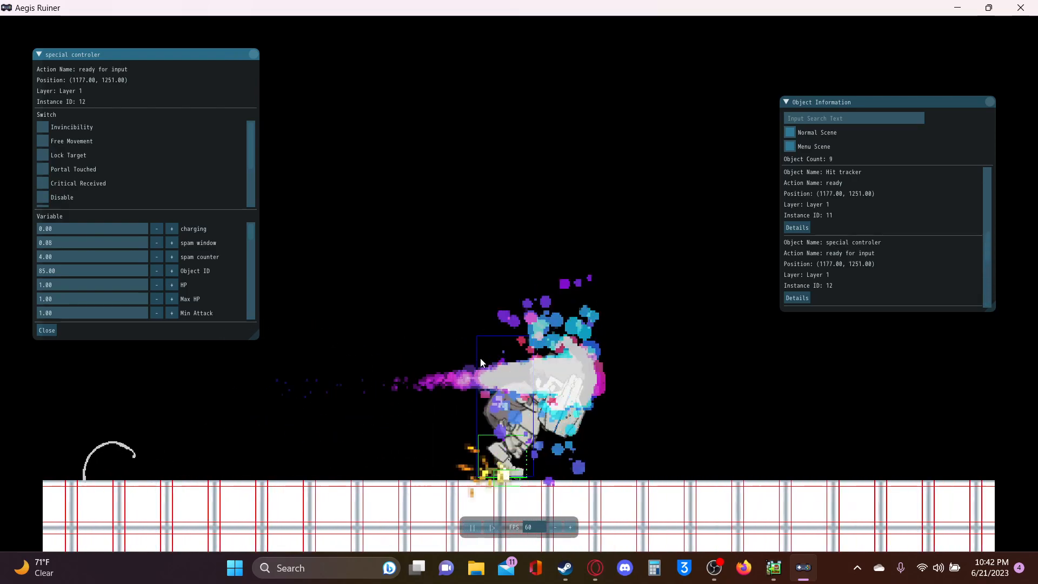
Alternate attack series between right and left, comparing the special controler's spam window and spam counter as the special move fires.
key("z")
key("Right")
key("z")
key("Left")
key("z")
key("Left")
key("z")
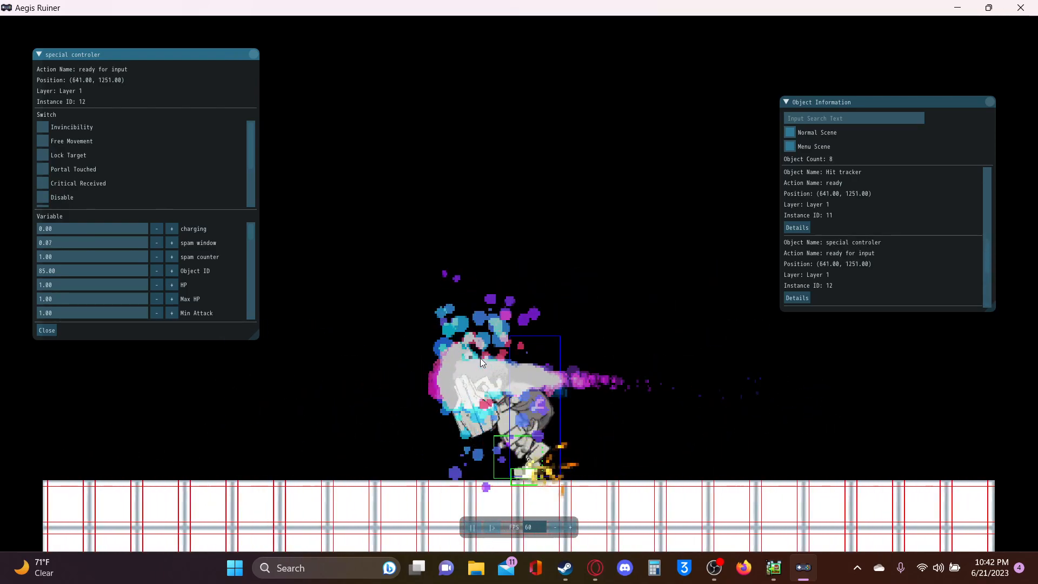
Move the character right with rapid attacks and watch the spam counter as the sphere appears.
key("Right")
key("z")
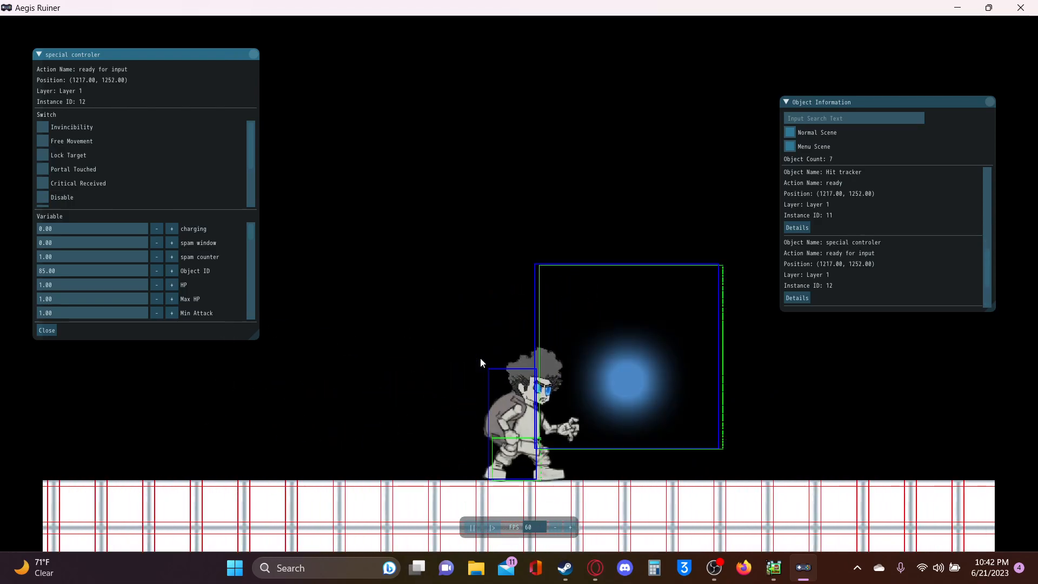
key("Right")
key("z")
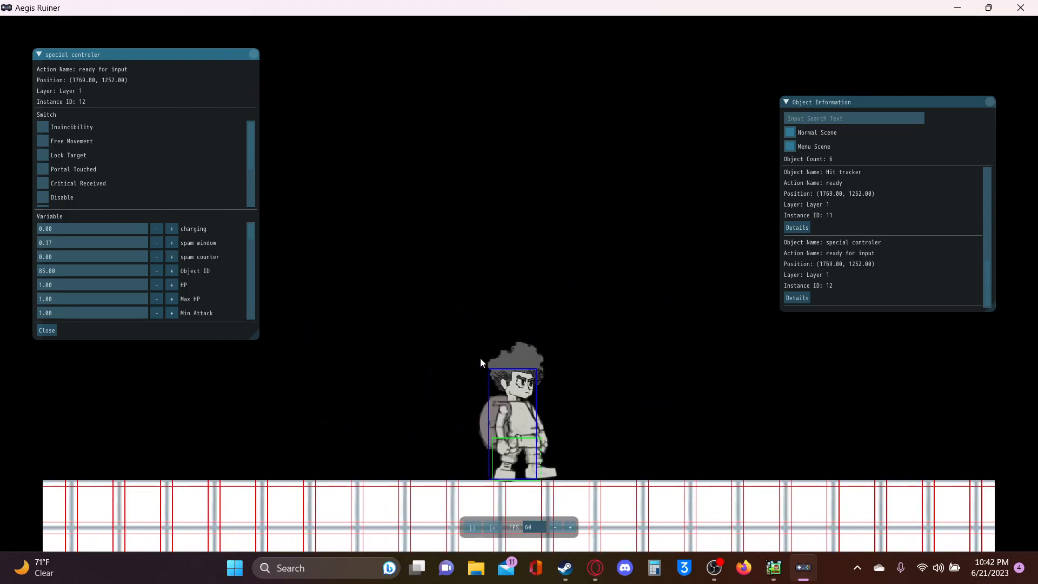
key("z")
Jump left and right with attacks in between and examine the spam variables during aerial movement.
key("Left")
key("space")
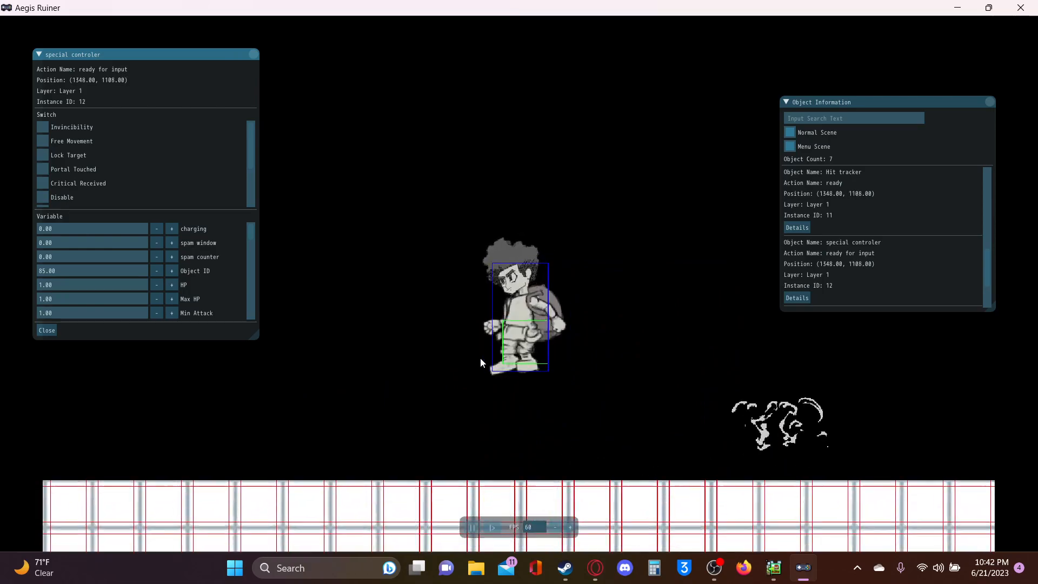
key("z")
key("z")
key("z")
key("space")
key("Right")
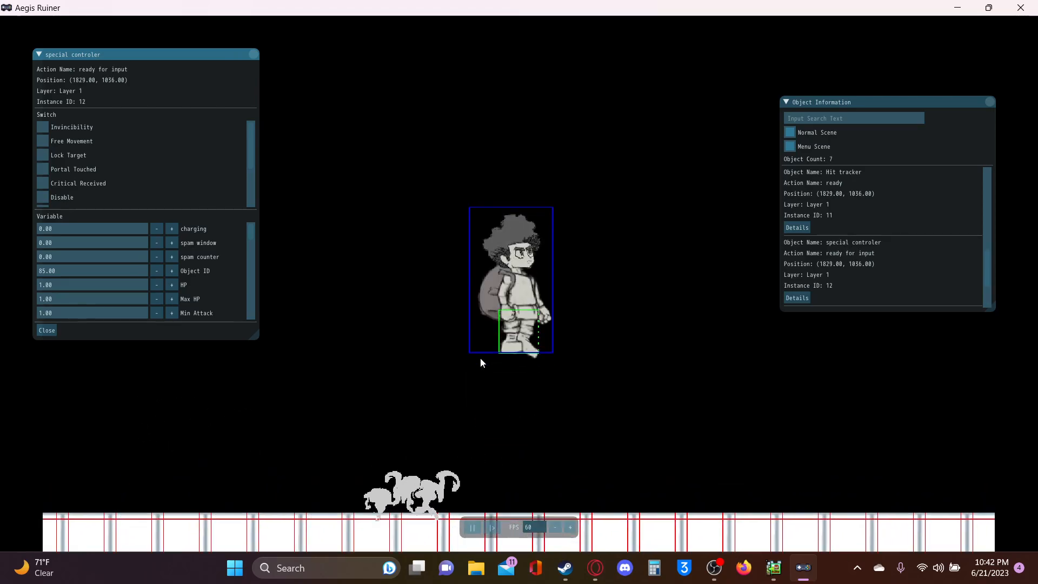
key("Left")
key("space")
key("Left")
key("z")
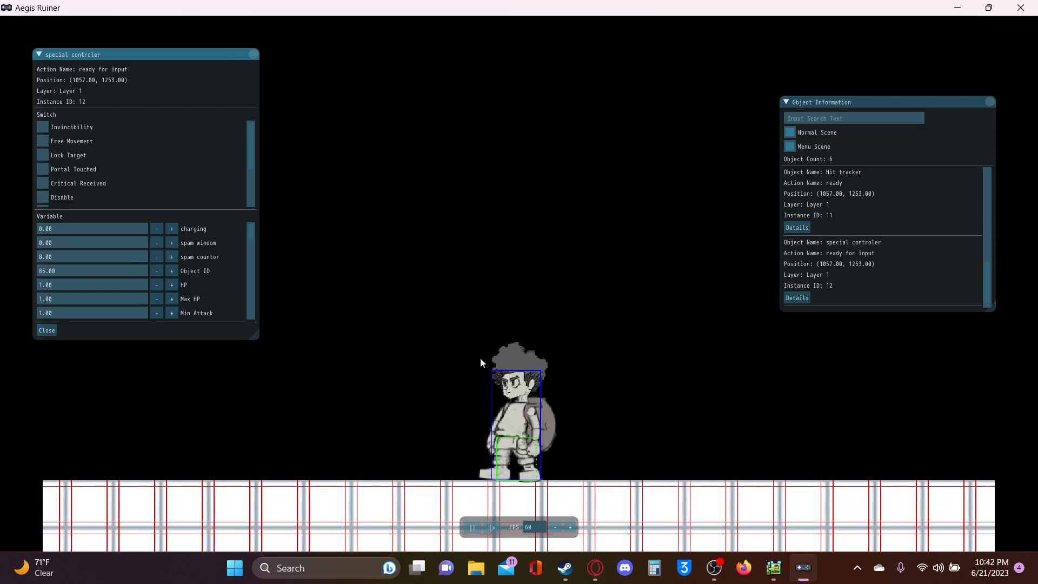
Crouch facing left to build up charge, release it toward the right, and examine the special controler's charging variable.
key("Right")
key("Down")
key("Left")
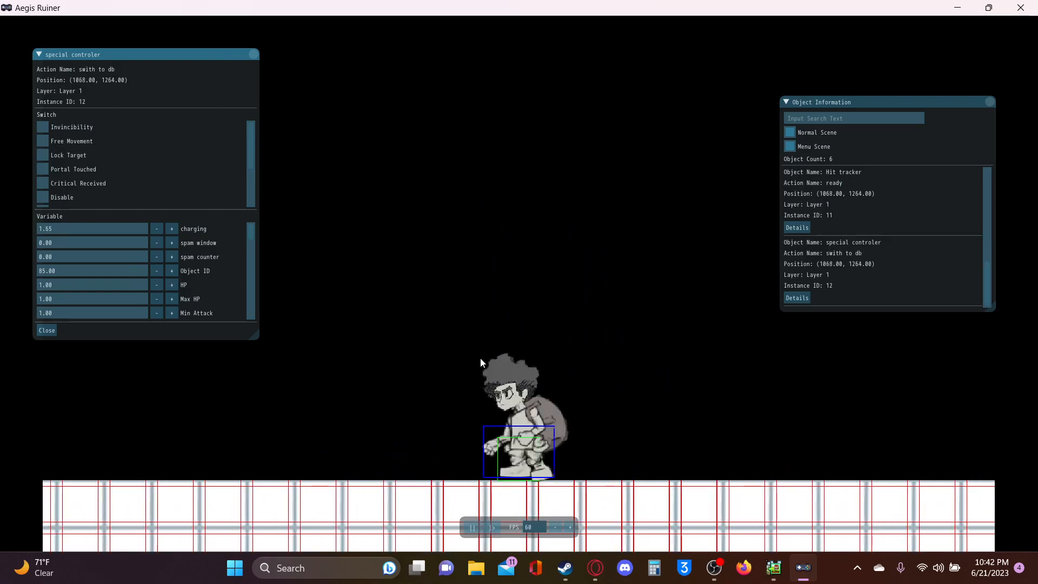
key("Right")
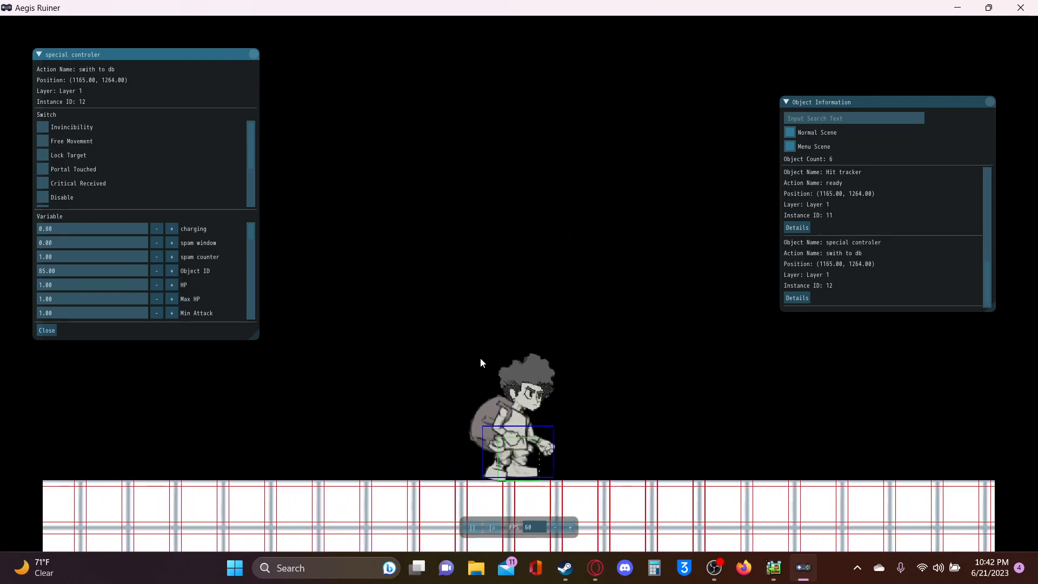
key("z")
key("Left")
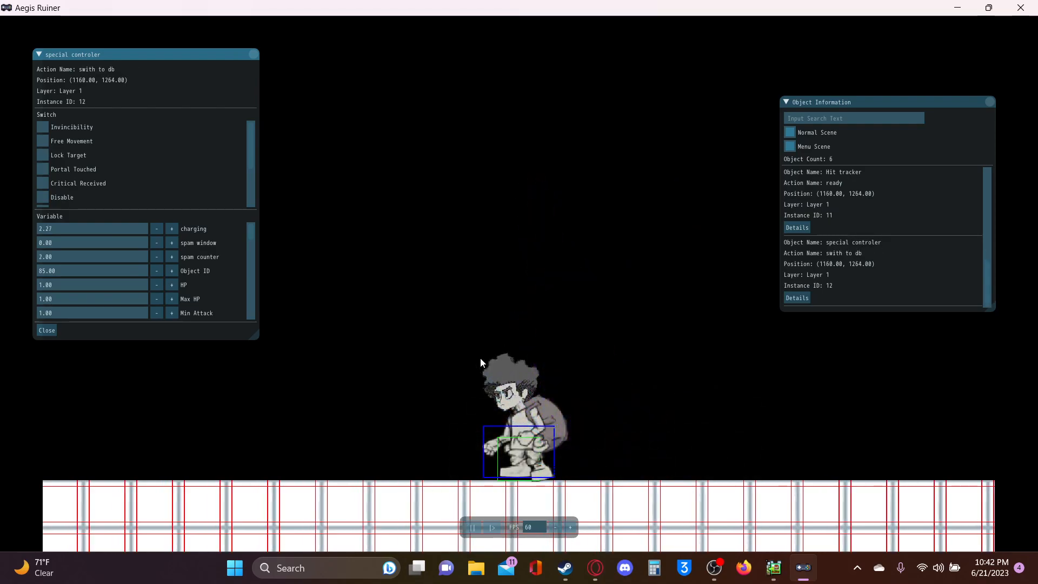
key("Right")
key("Left")
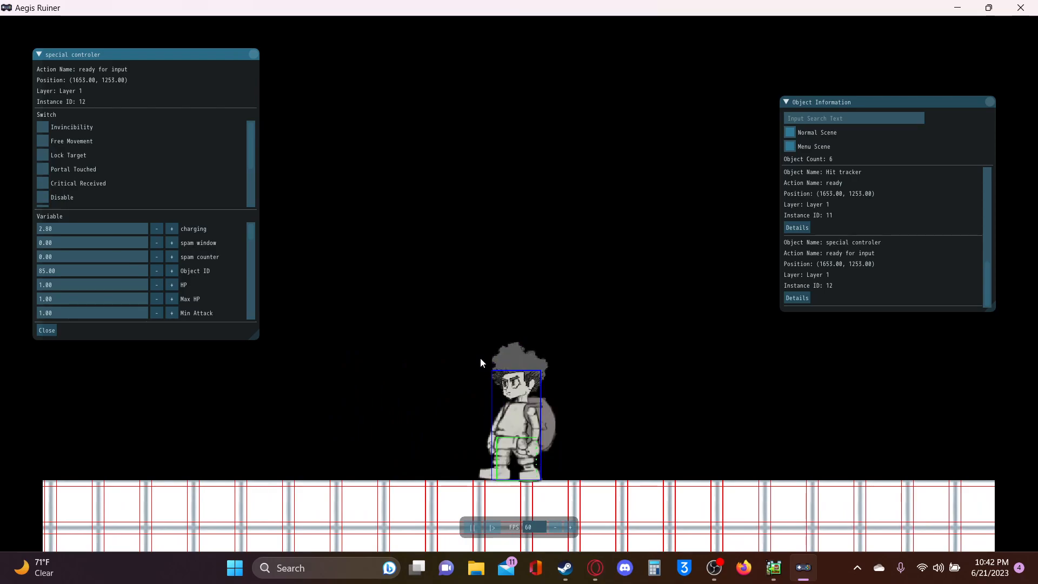
Crouch facing right to build up charge, release it with attacks and a move left, and compare the charging variable.
key("Right")
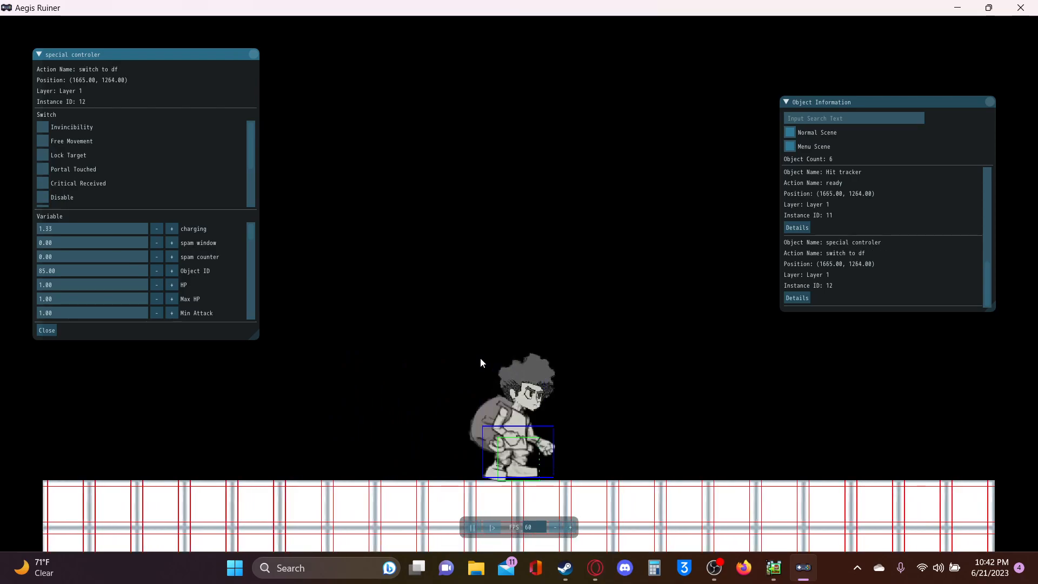
key("z")
key("Left")
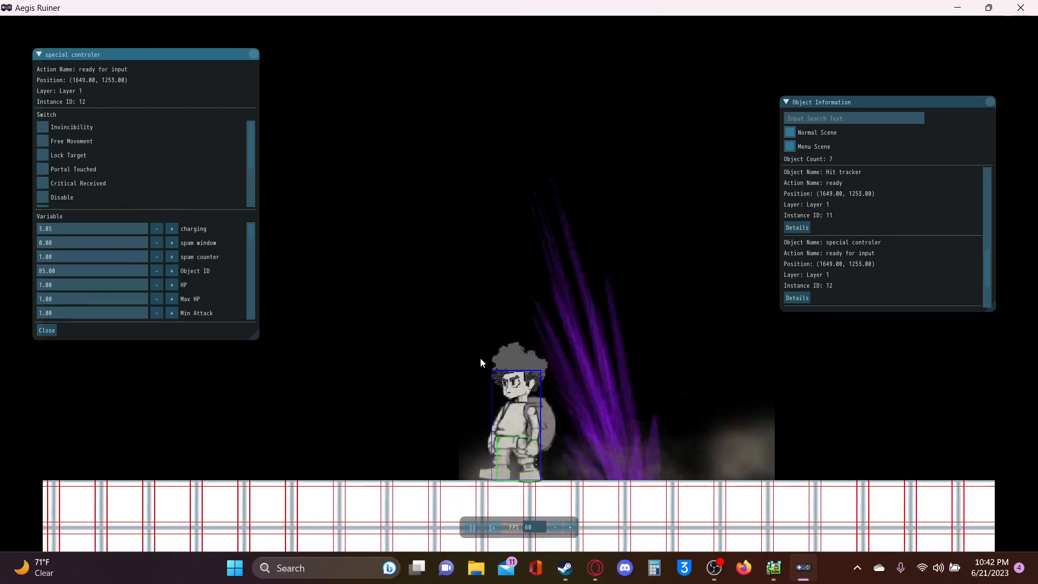
key("Right")
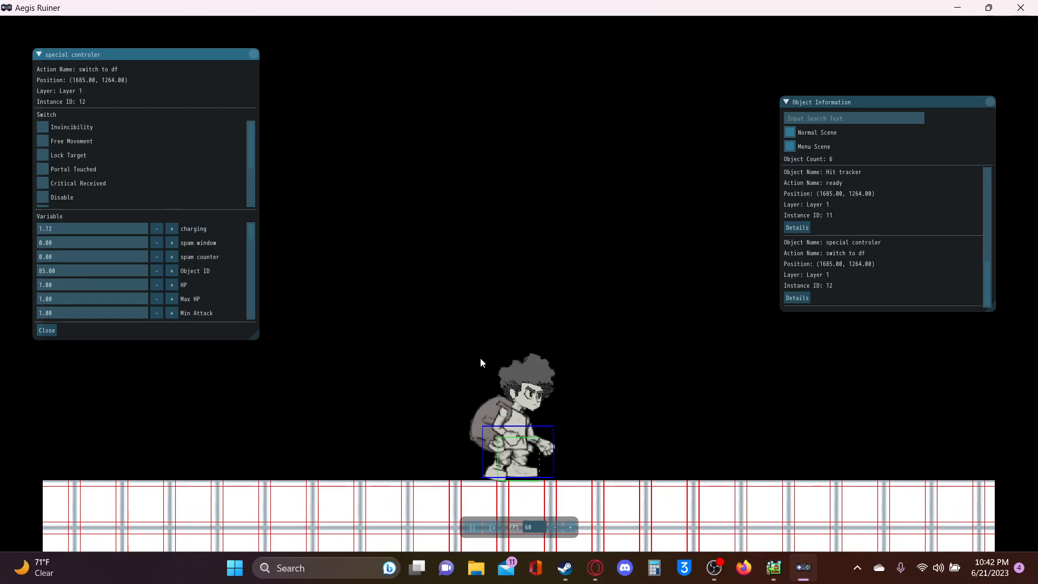
key("z")
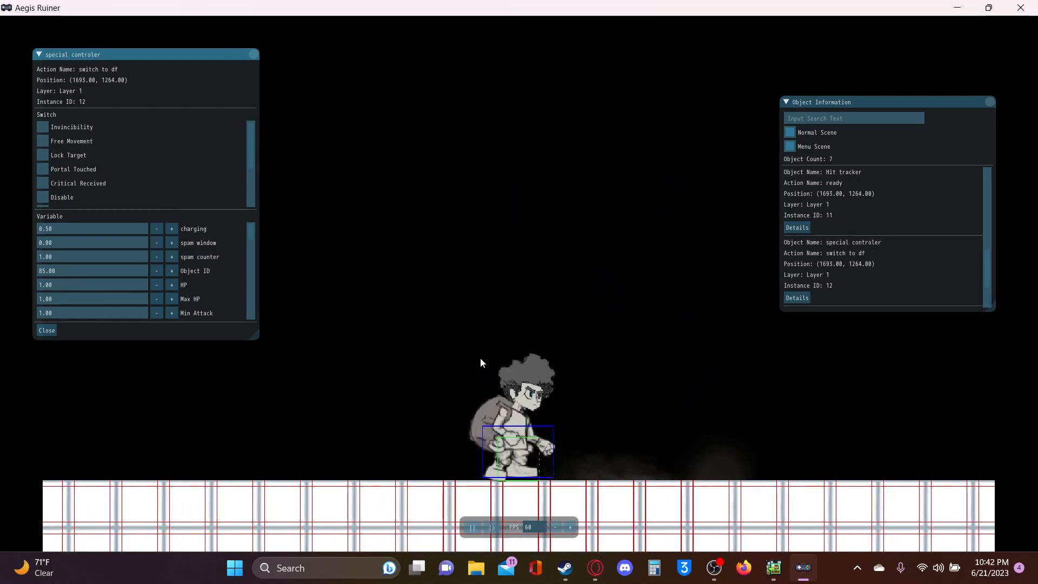
key("Left")
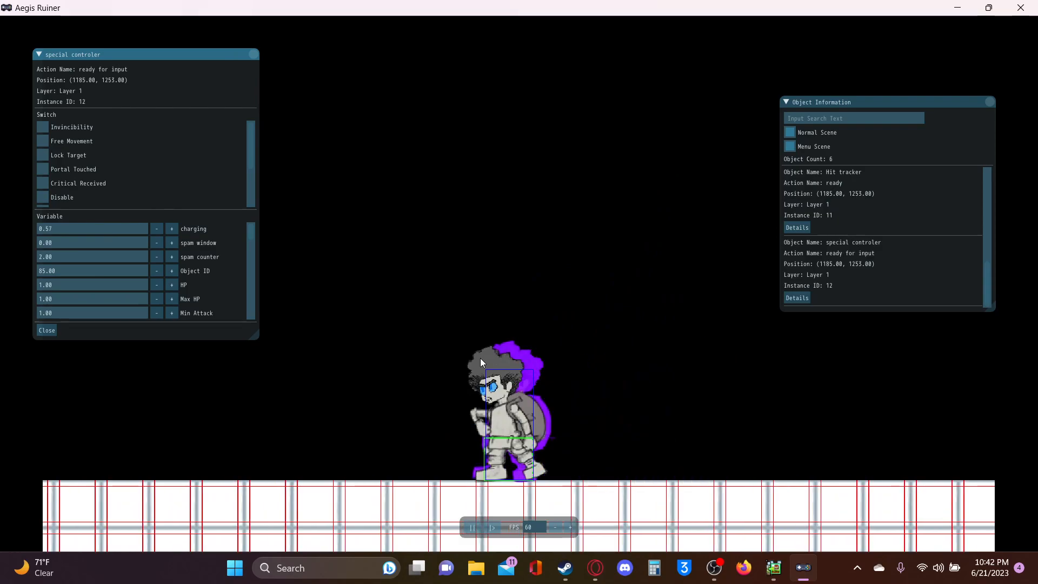
Charge in a left-facing crouch again, move right, and finish with a jump while checking the charging variable.
key("Right")
key("Left")
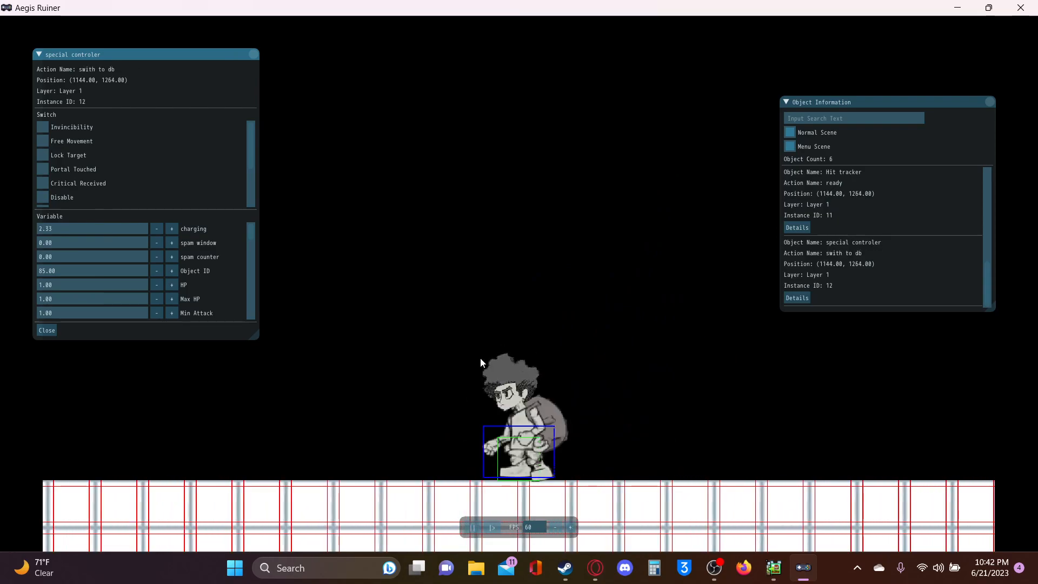
key("Right")
key("Left")
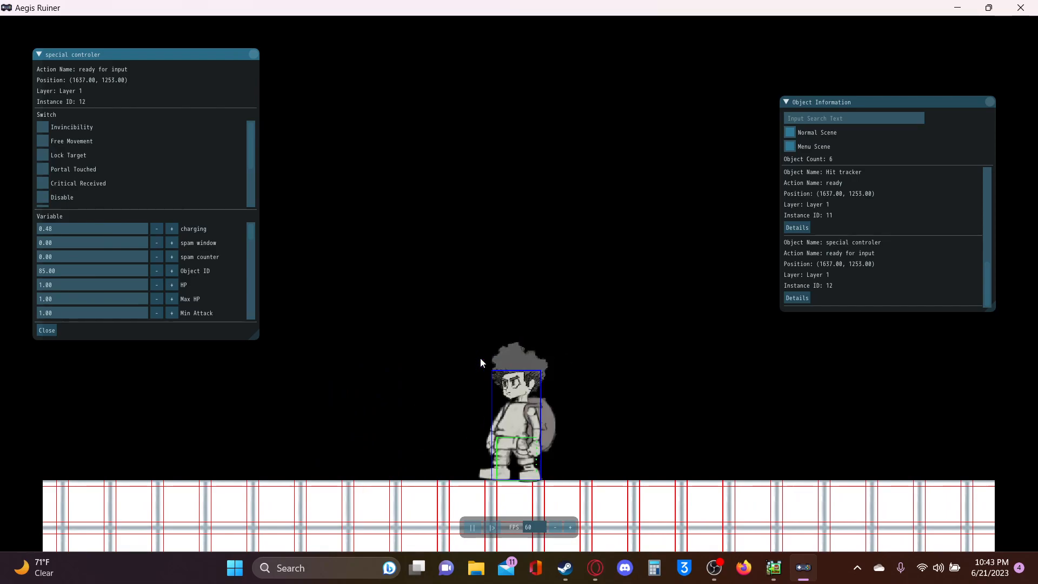
key("Right")
key("Up")
key("Left")
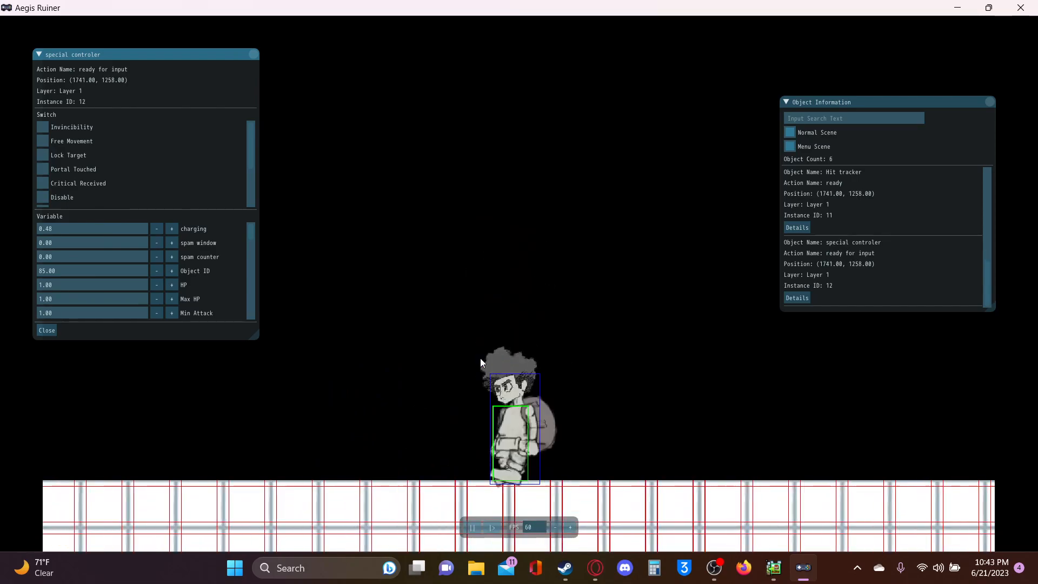
Attack repeatedly facing left at varied speeds and compare how the spam window and spam counter respond.
key("z")
key("z")
key("z")
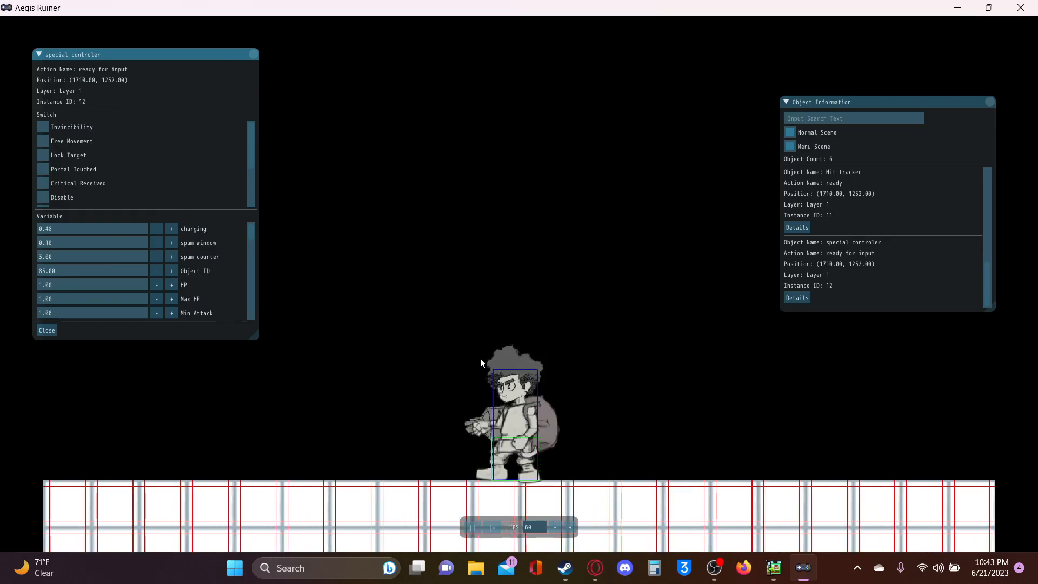
key("z")
key("z")
key("z")
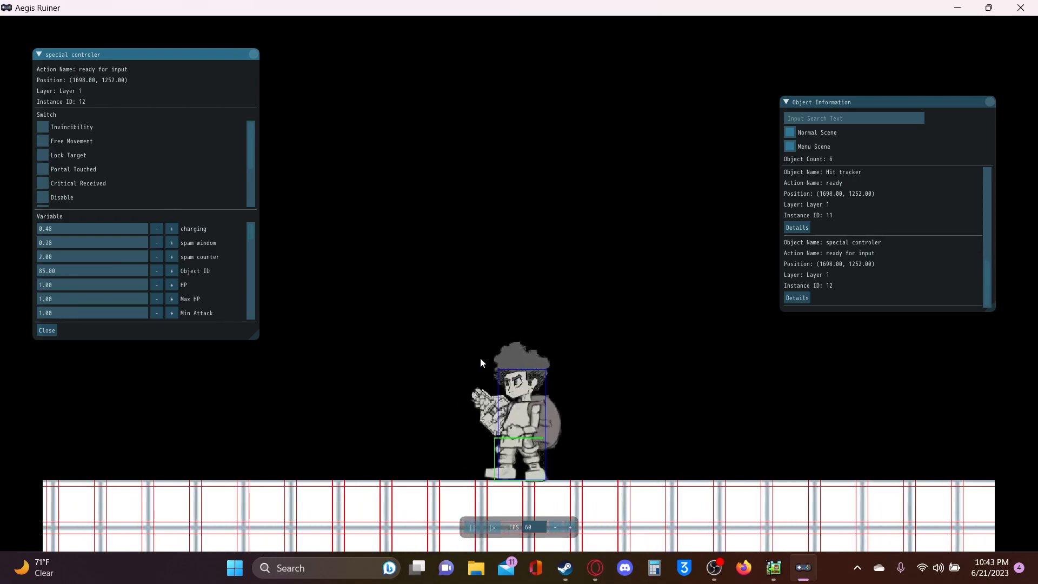
key("z")
key("z")
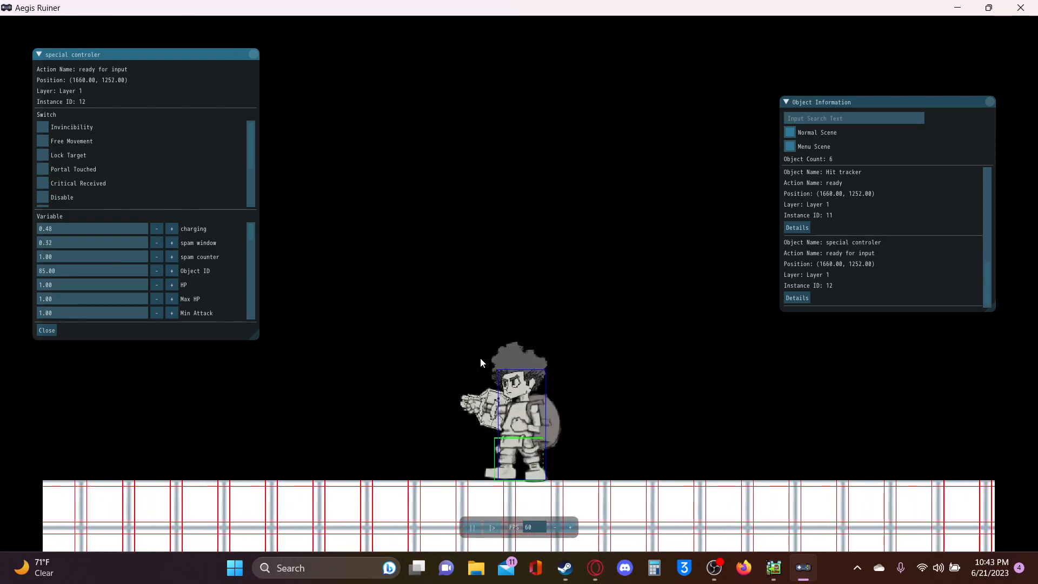
key("z")
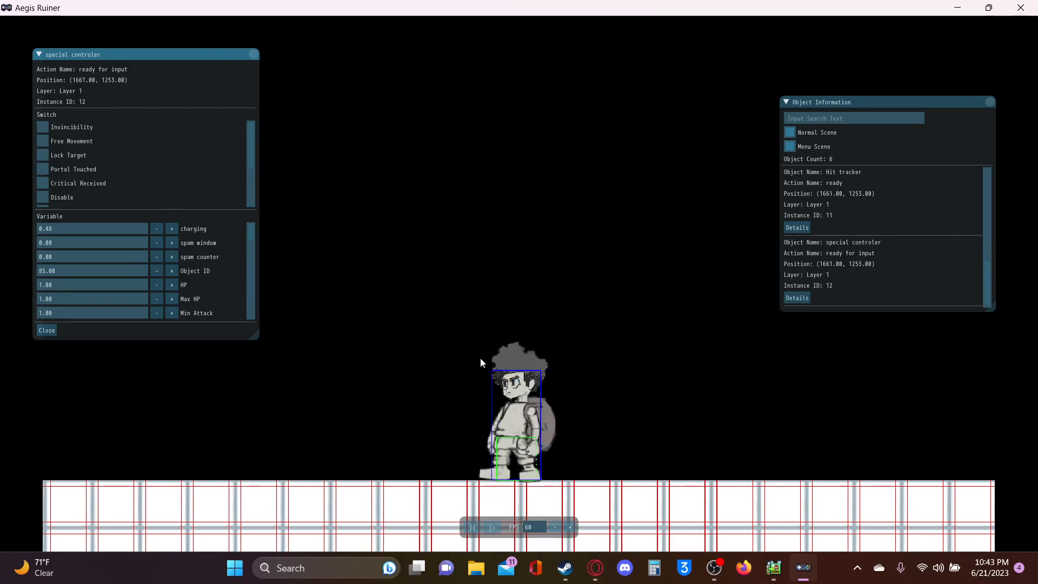
Perform another quick attack series facing left and observe the special controler's action name as the spam counter resets.
key("z")
key("z")
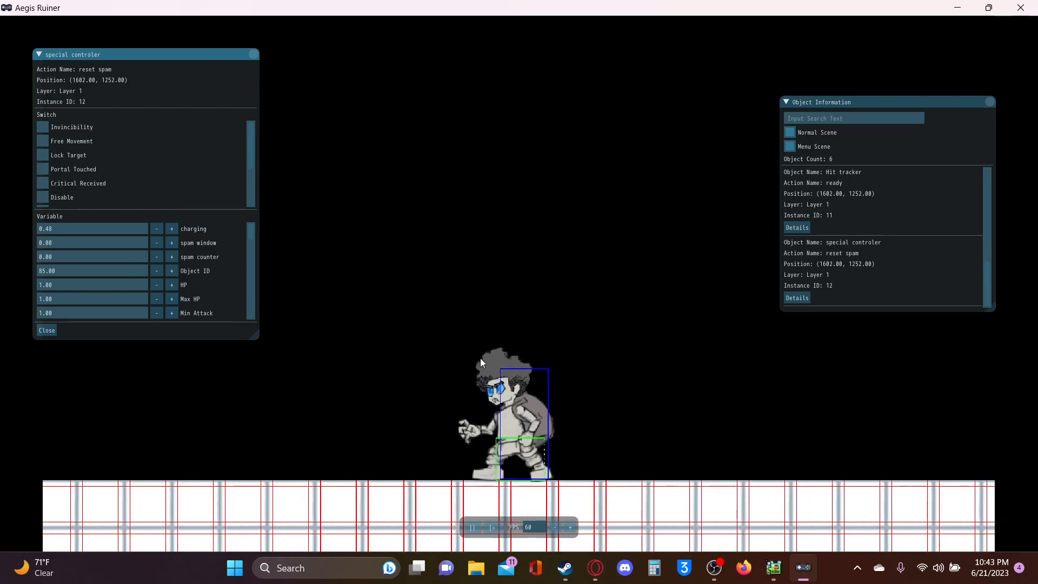
key("z")
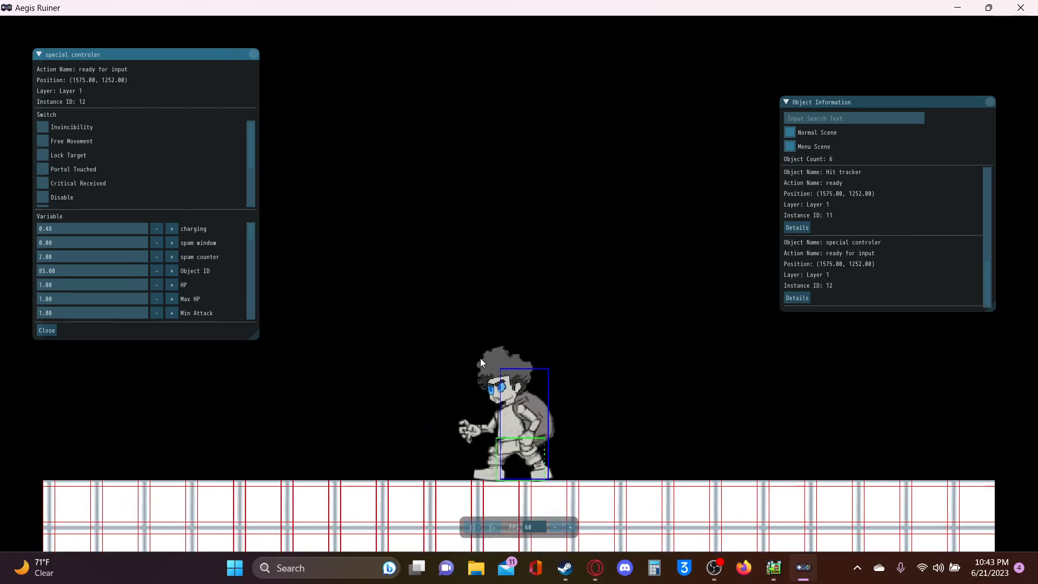
key("z")
key("z")
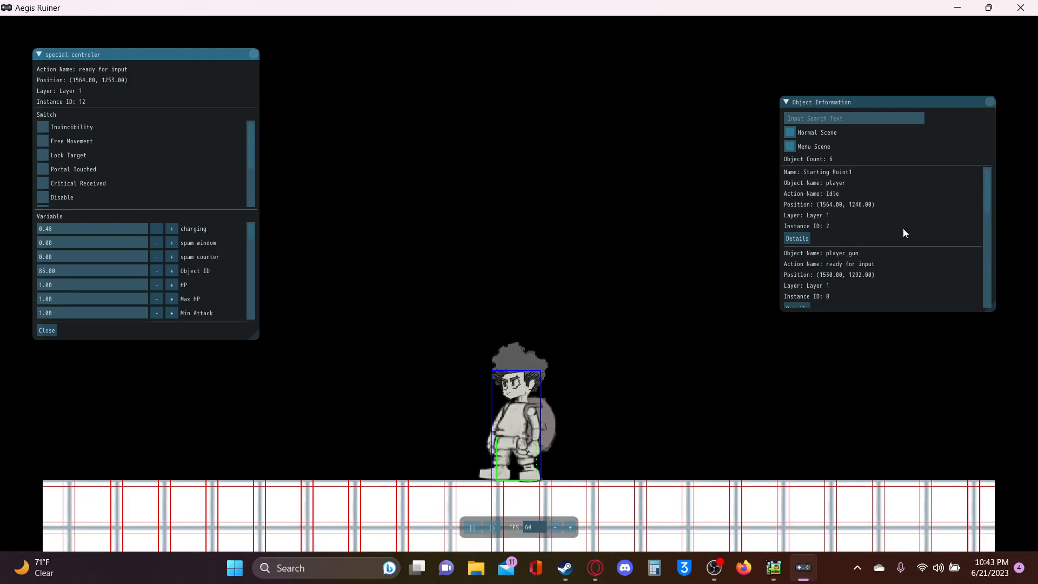
Replace the special controler's details with those of the player object and raise its Shield variable to 65.
left_click(254, 54)
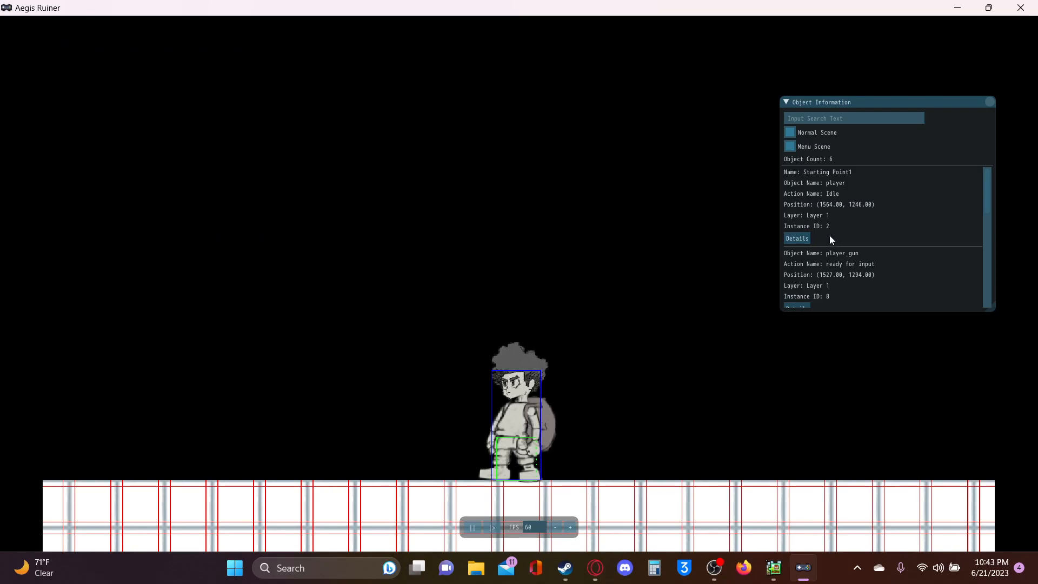
left_click(797, 240)
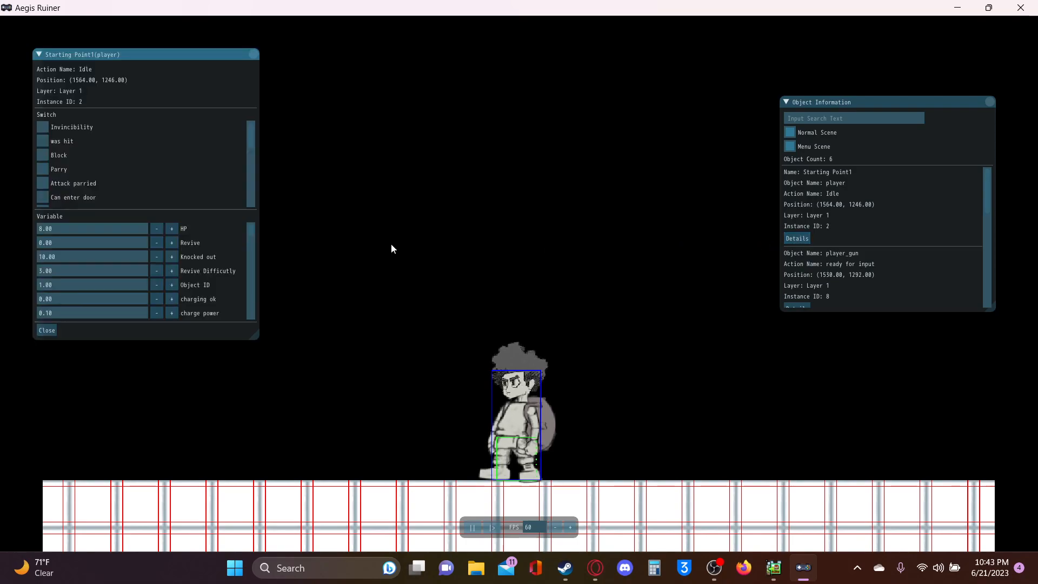
scroll(154, 287, "down", 1)
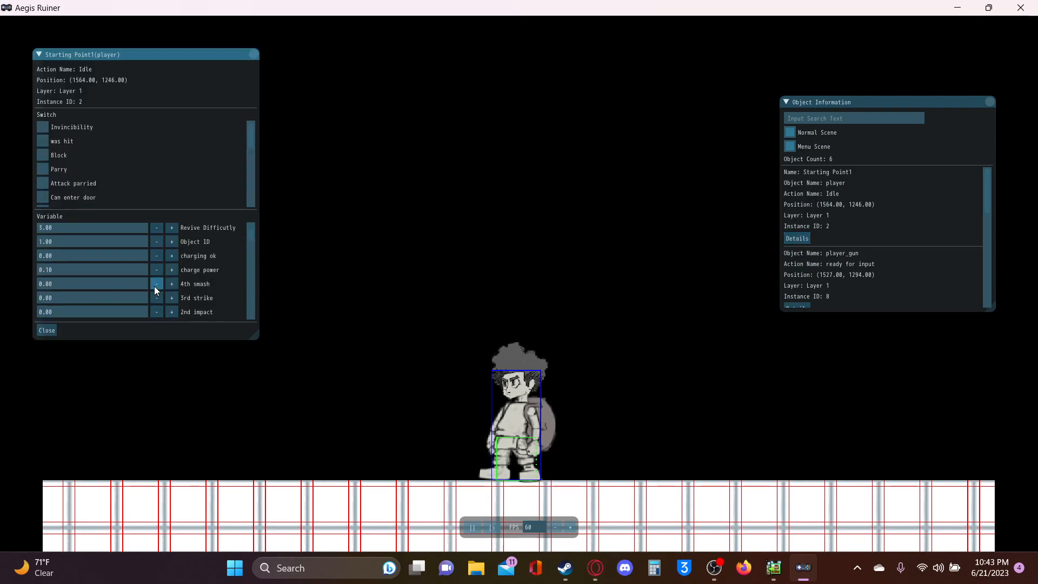
scroll(134, 286, "down", 2)
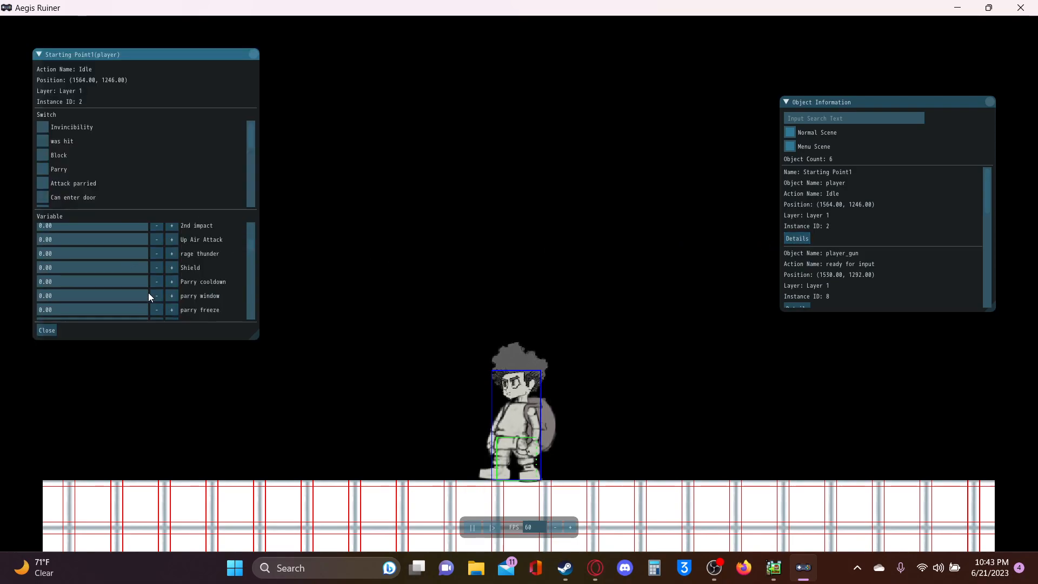
left_click(172, 267)
left_click(172, 268)
left_click(172, 267)
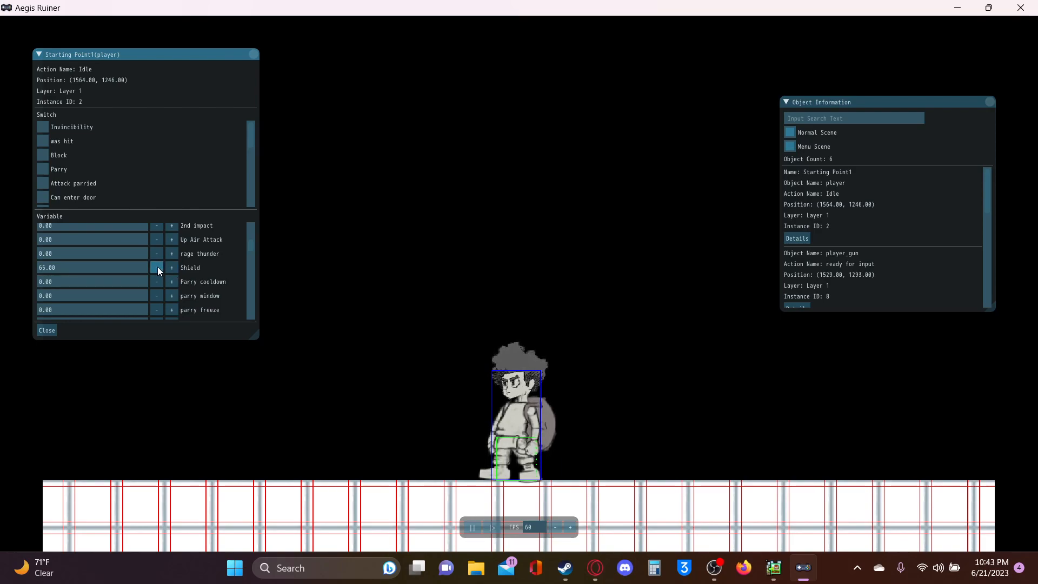
Attack rapidly to fire the rage sphere and examine the player's action name and Shield variable.
key("x")
key("x")
key("x")
key("x")
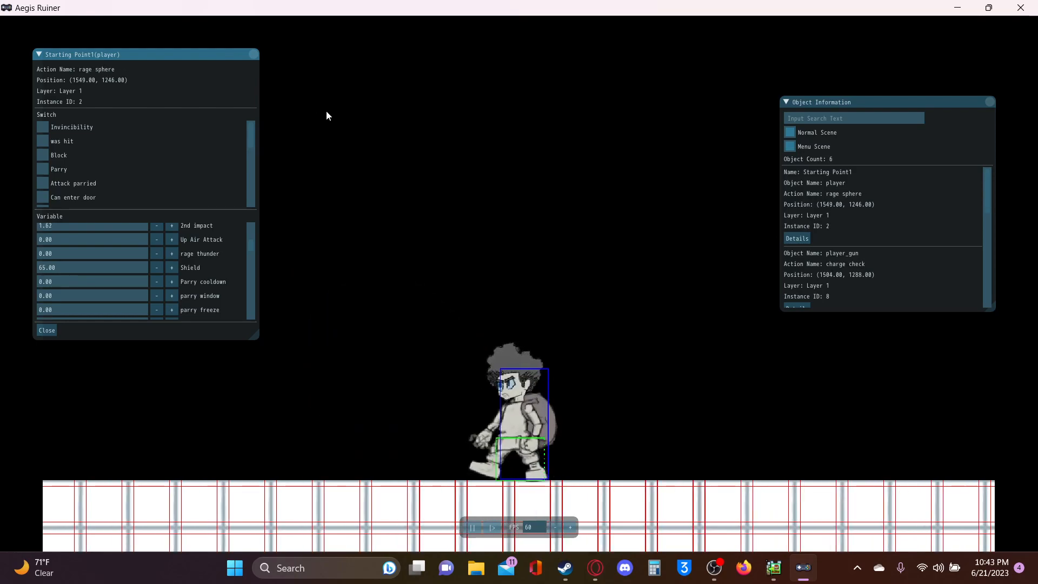
key("x")
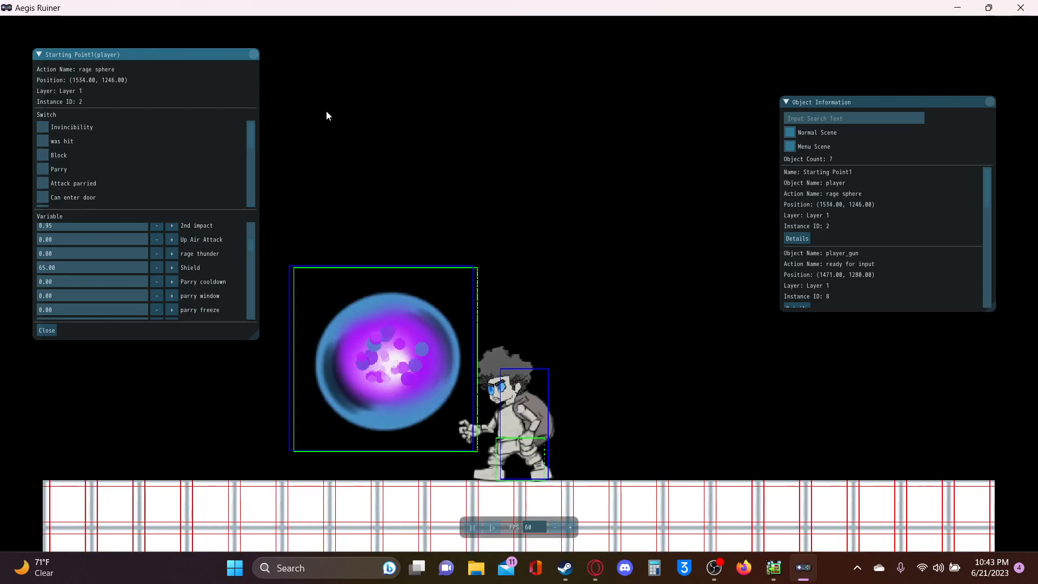
key("x")
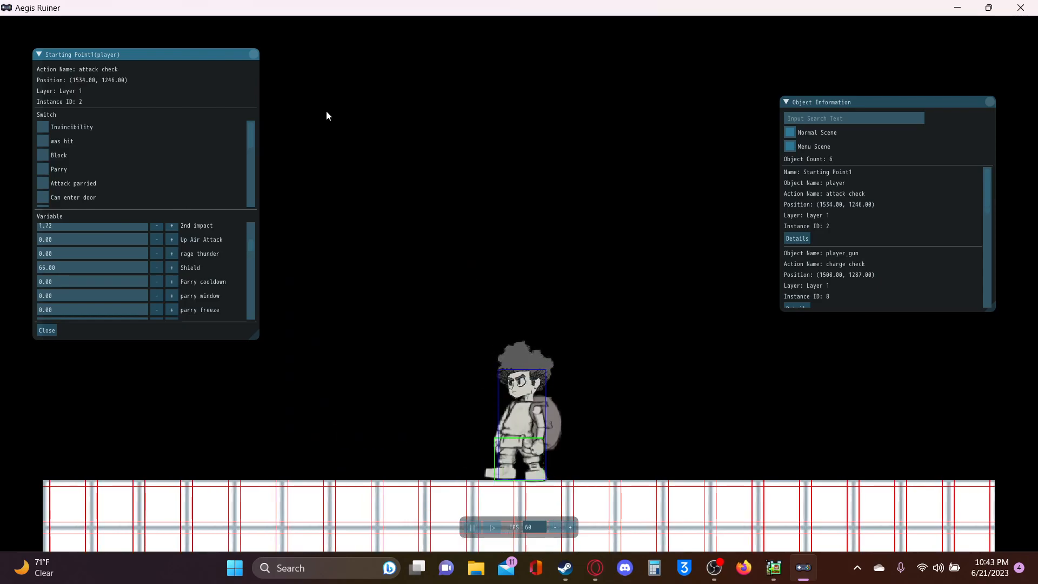
Repeat the rapid attacks to fire more rage spheres while watching the player's 2nd impact variable.
key("x")
key("x")
key("x")
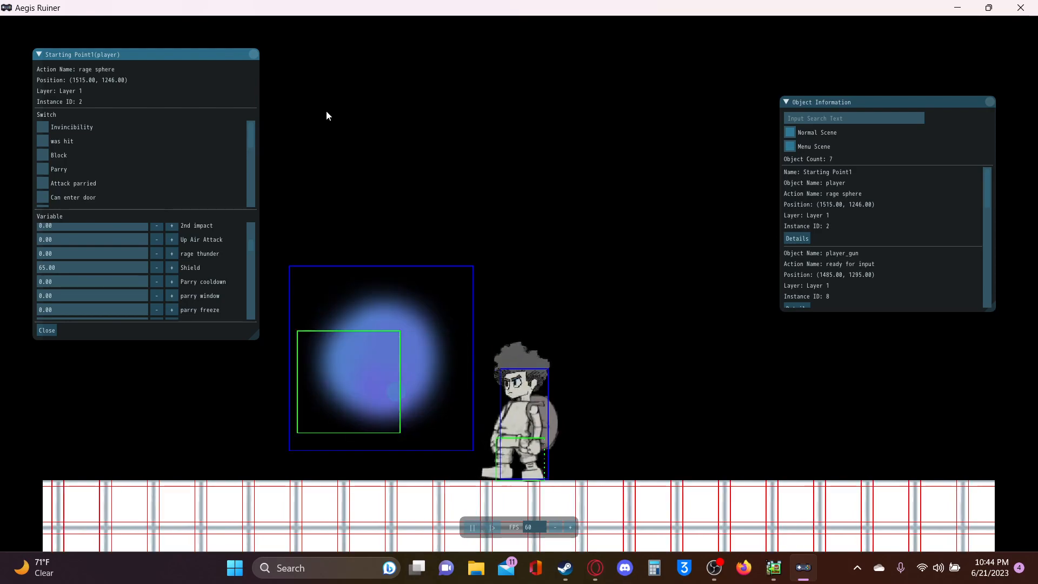
key("x")
key("x")
key("x")
key("x")
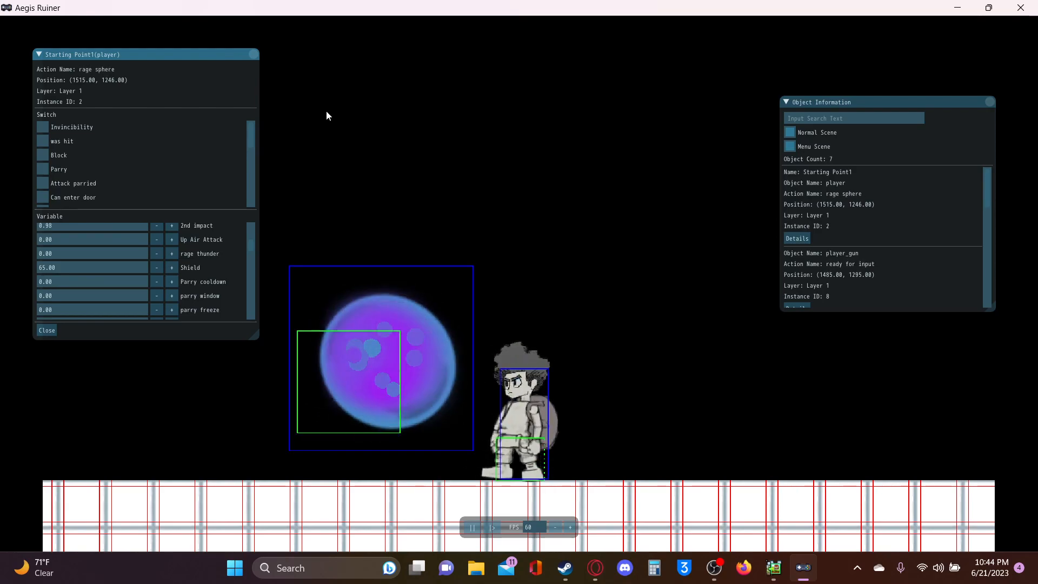
Show the special controler's details alongside the player's details so that both sets of variables are in view.
scroll(898, 278, "down", 5)
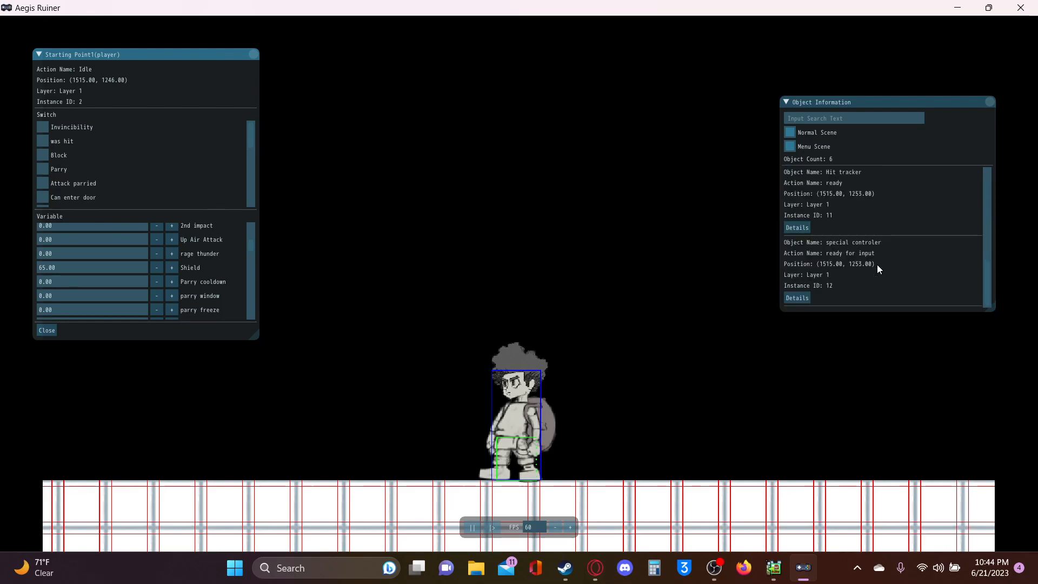
left_click(808, 298)
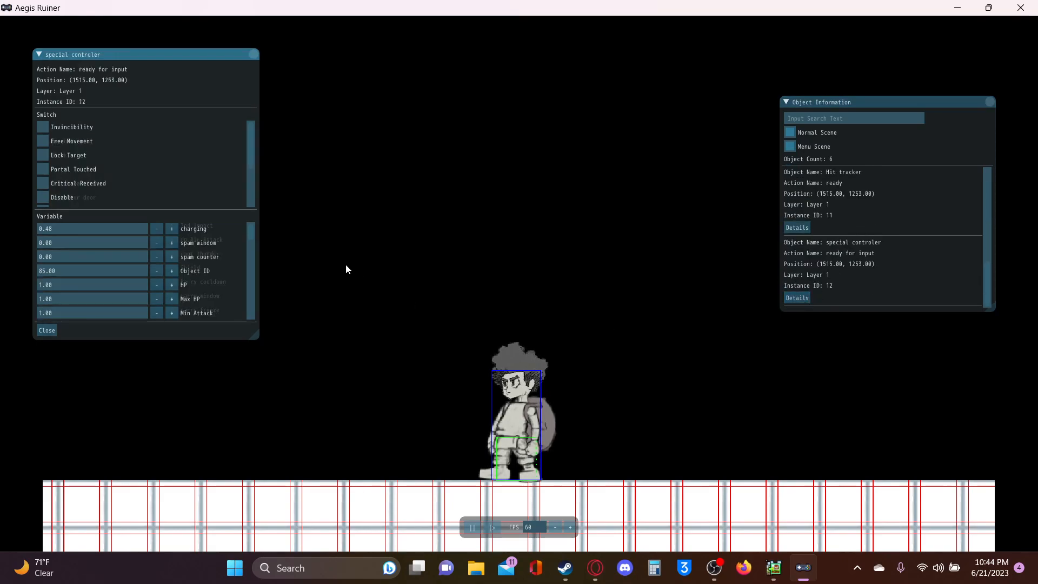
left_click_drag(177, 59, 413, 51)
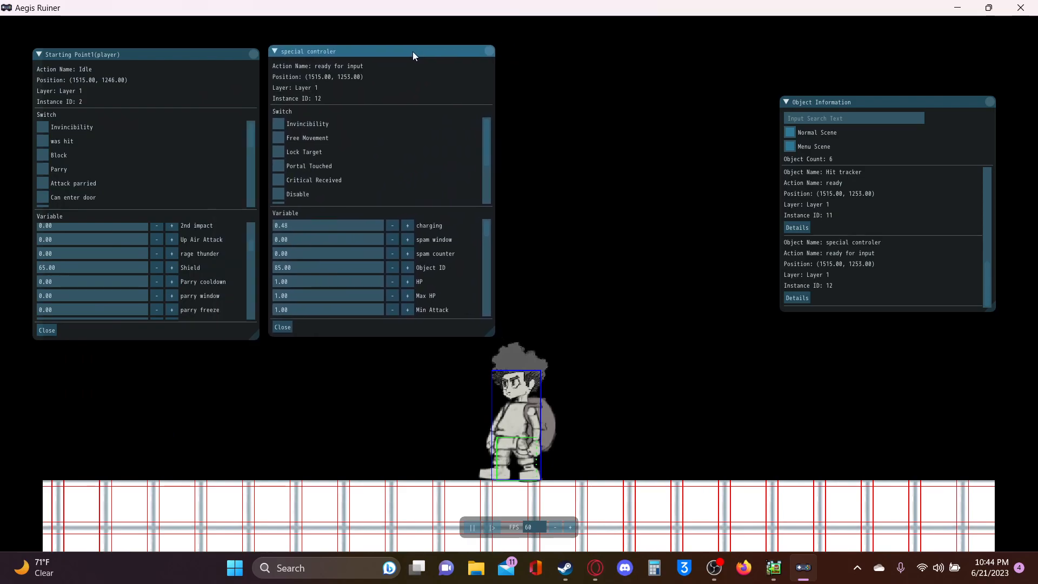
Attack rapidly to fire the rage sphere while watching the special controler's spam window and spam counter beside the player's variables.
key("z")
key("z")
key("z")
key("z")
key("z")
key("z")
key("z")
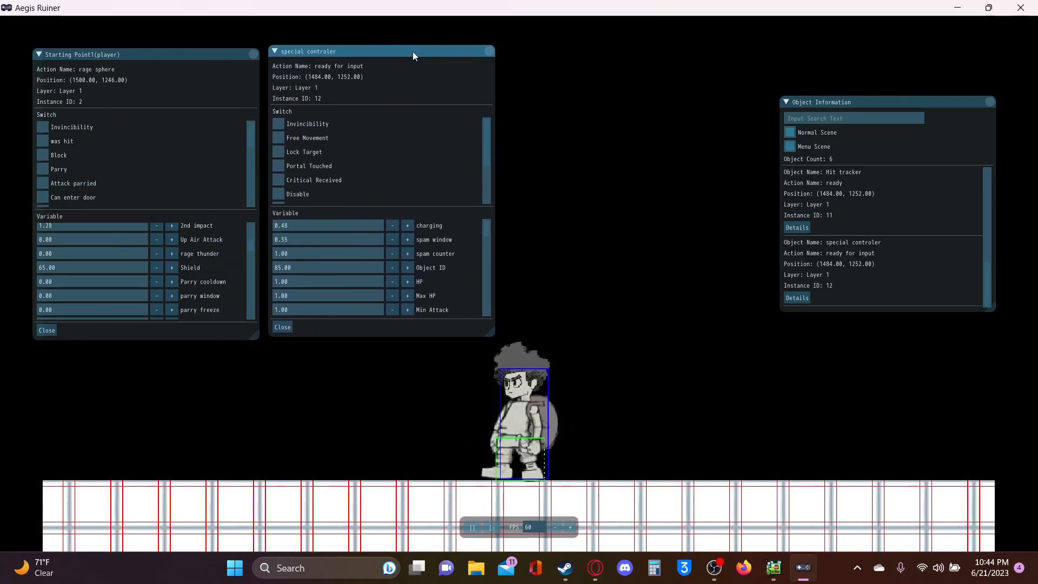
key("z")
key("z")
key("z")
key("z")
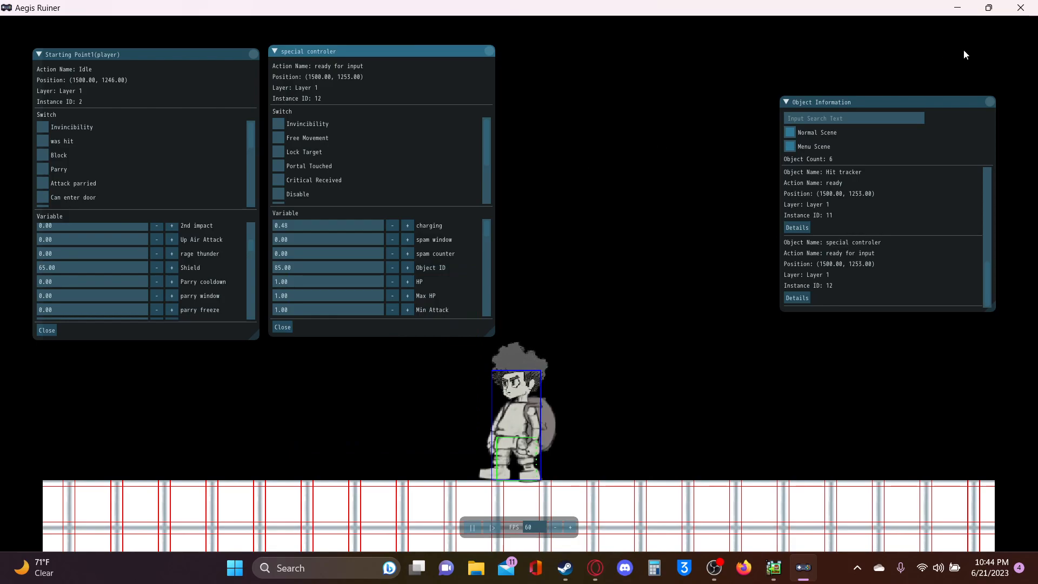
End the test play and examine the runtime actions of the ready for input, starting spam and spam going boxes.
left_click(1021, 8)
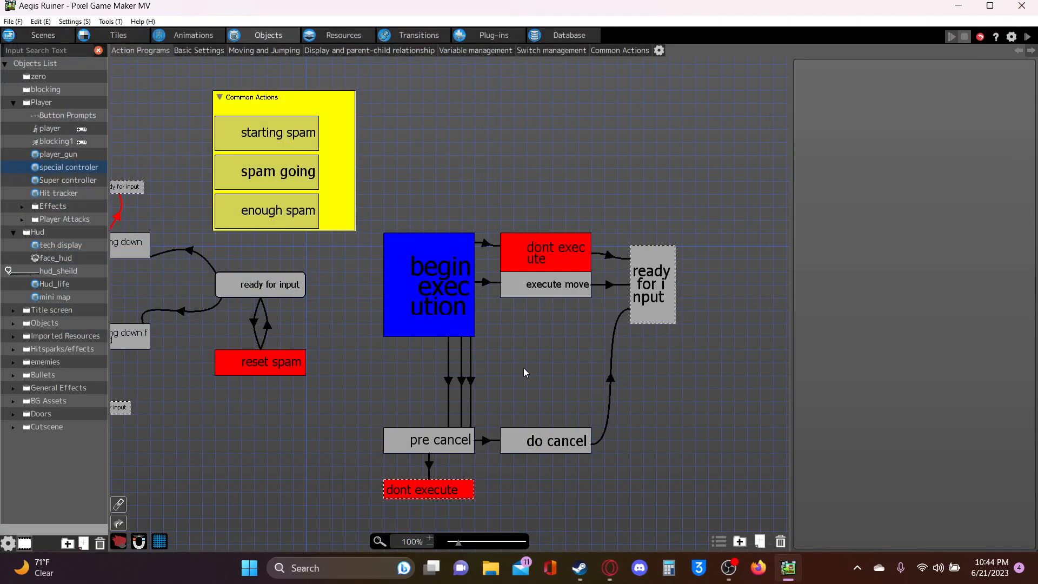
left_click_drag(509, 385, 471, 381)
left_click(213, 292)
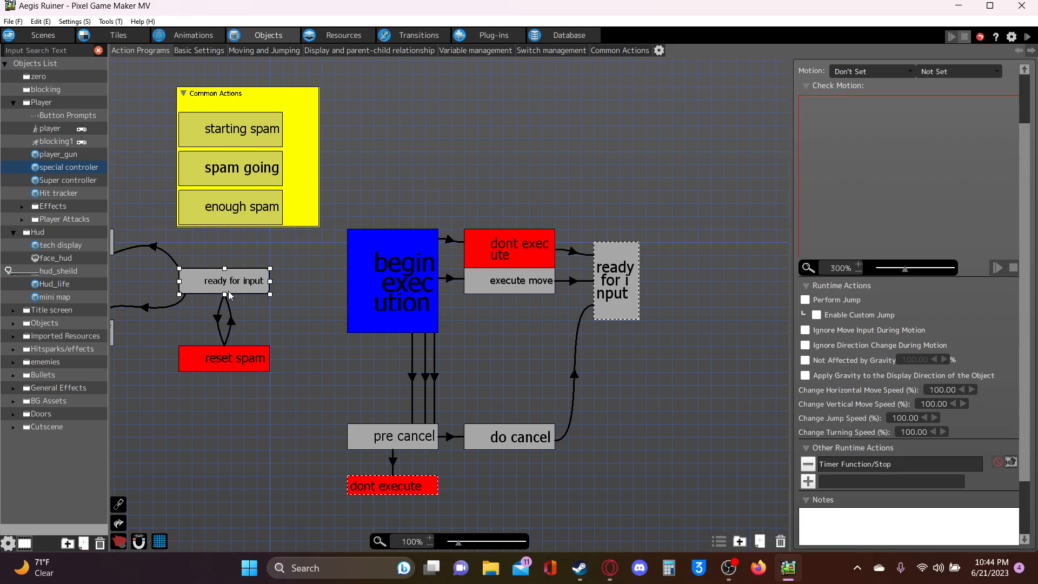
left_click(225, 134)
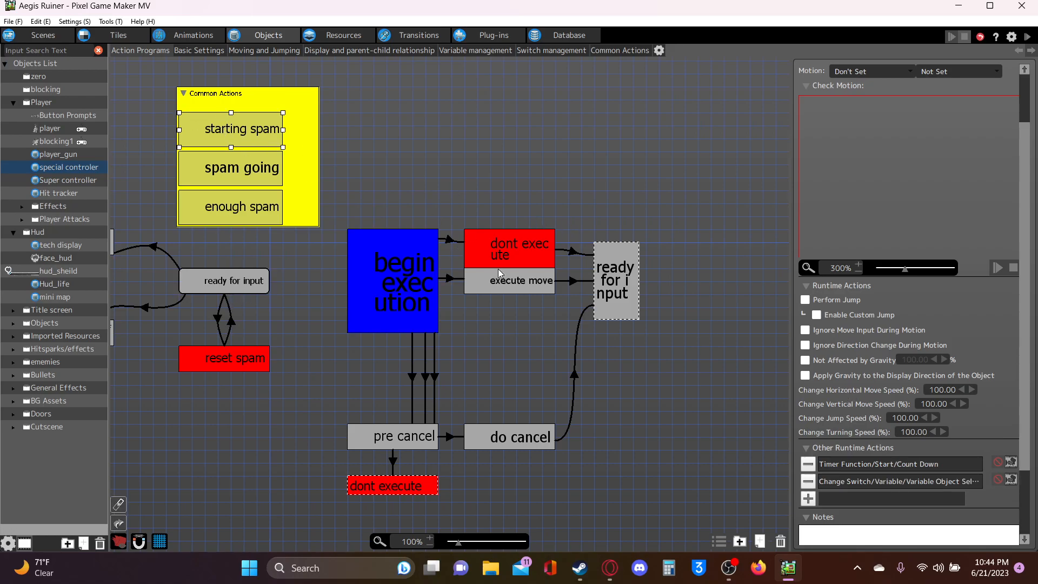
left_click(849, 465)
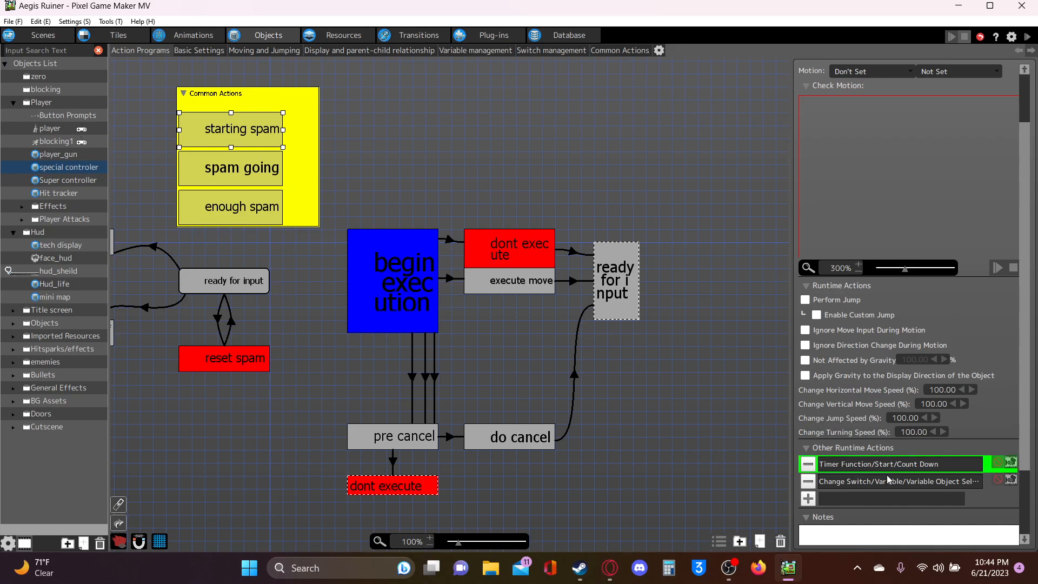
left_click(867, 484)
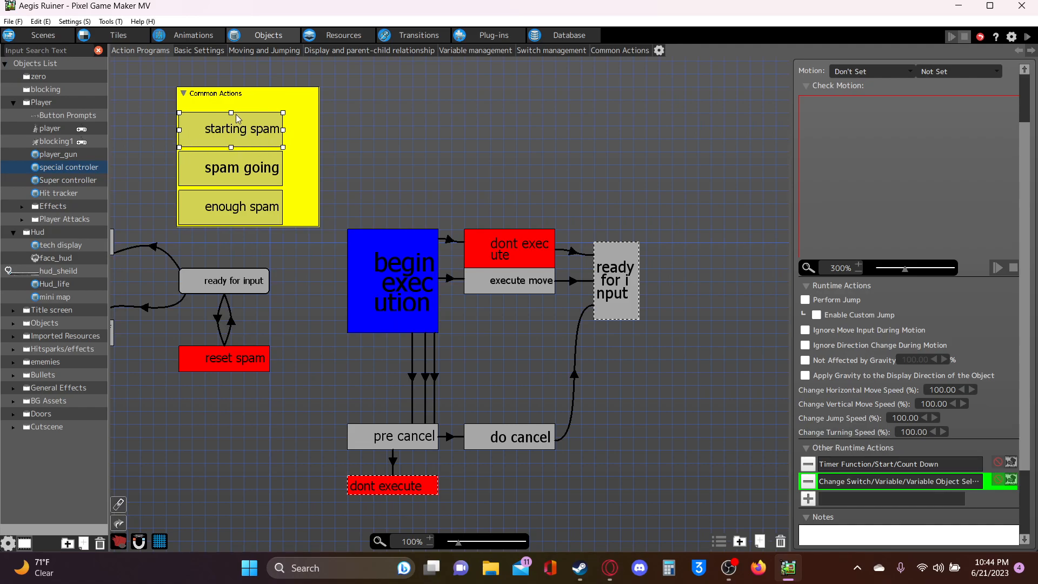
left_click(233, 172)
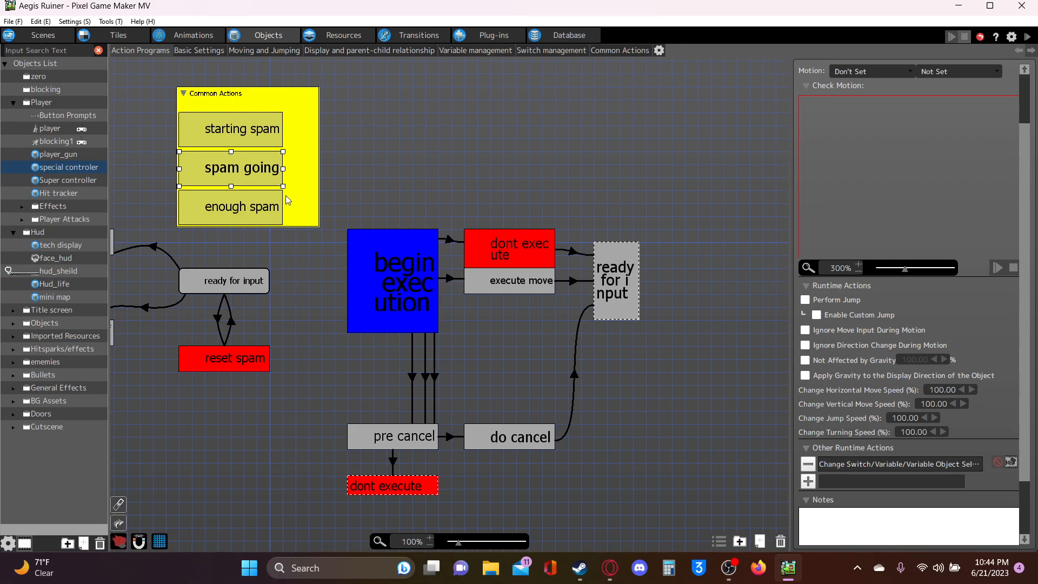
Compare the processing order and change conditions of the starting spam, spam going and enough spam common actions.
left_click(615, 51)
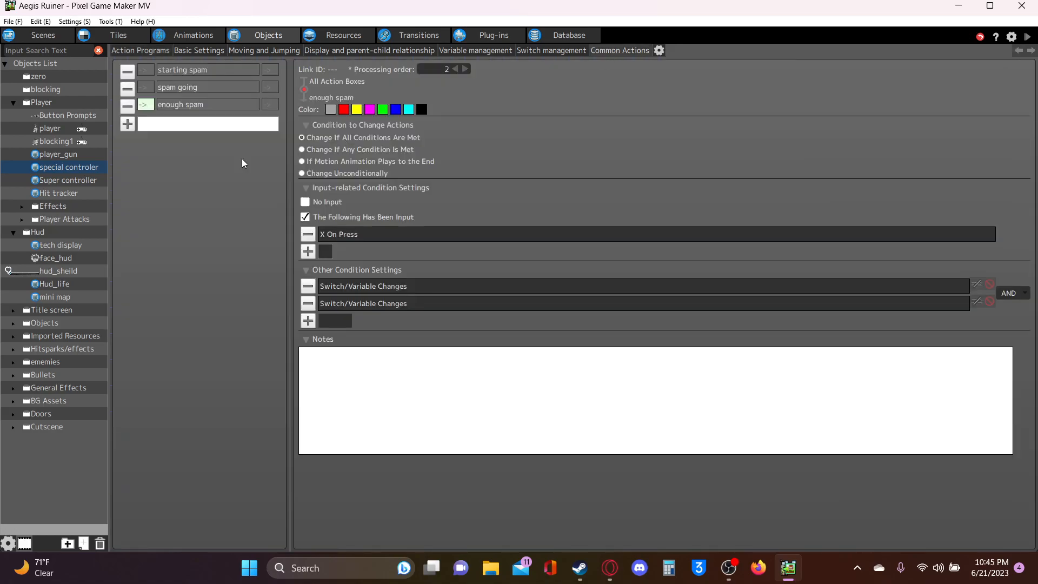
left_click(143, 87)
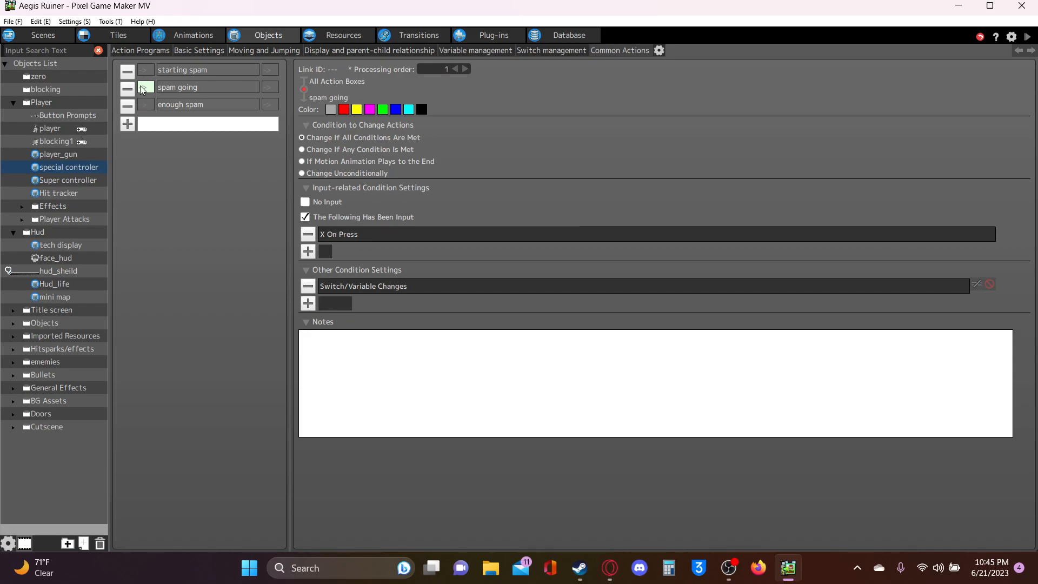
left_click(146, 71)
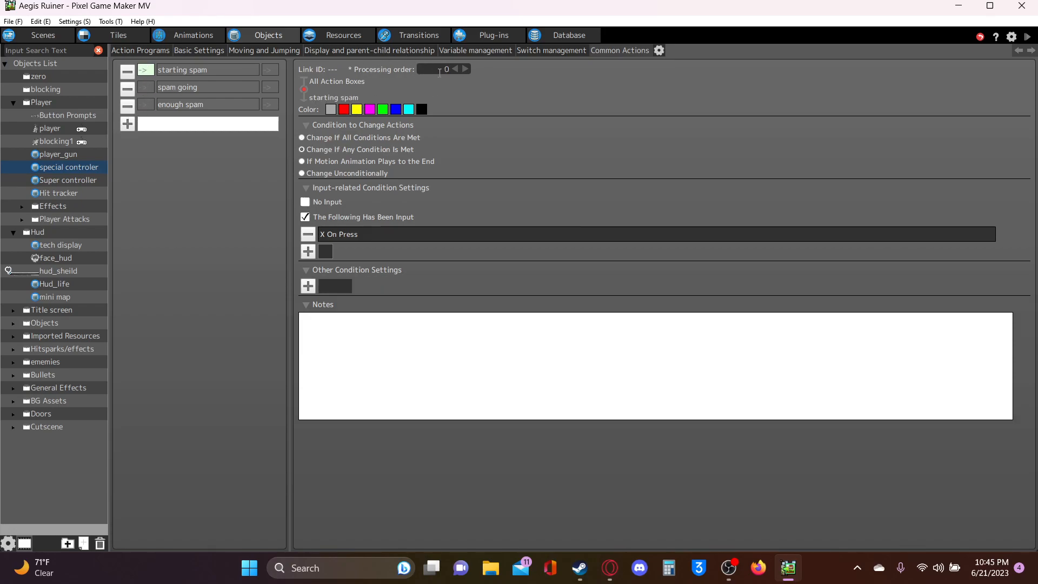
left_click(144, 87)
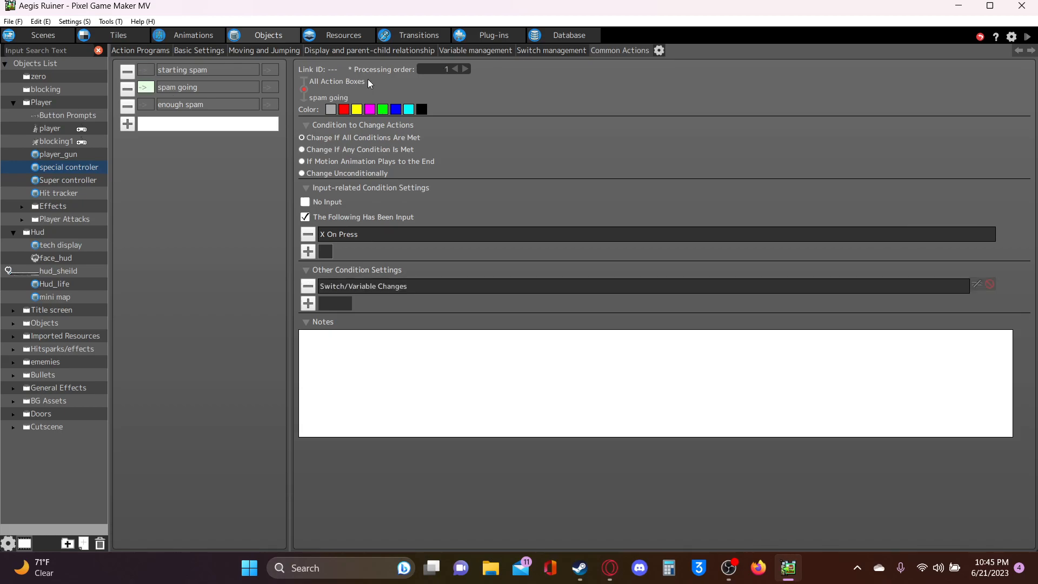
left_click(144, 103)
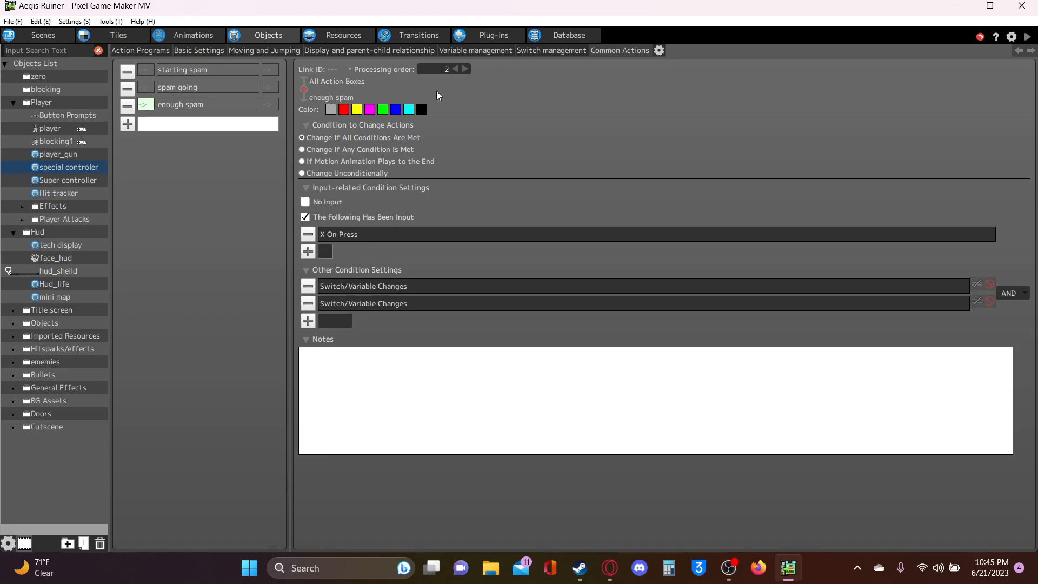
left_click(146, 87)
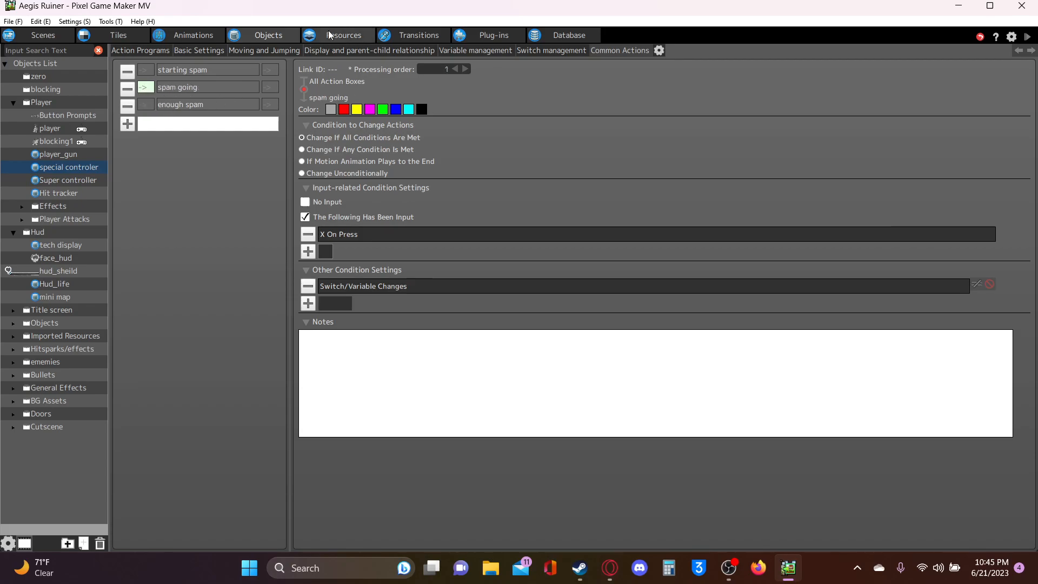
Review the variable change in the spam going action box and the runtime action of the enough spam box.
left_click(123, 52)
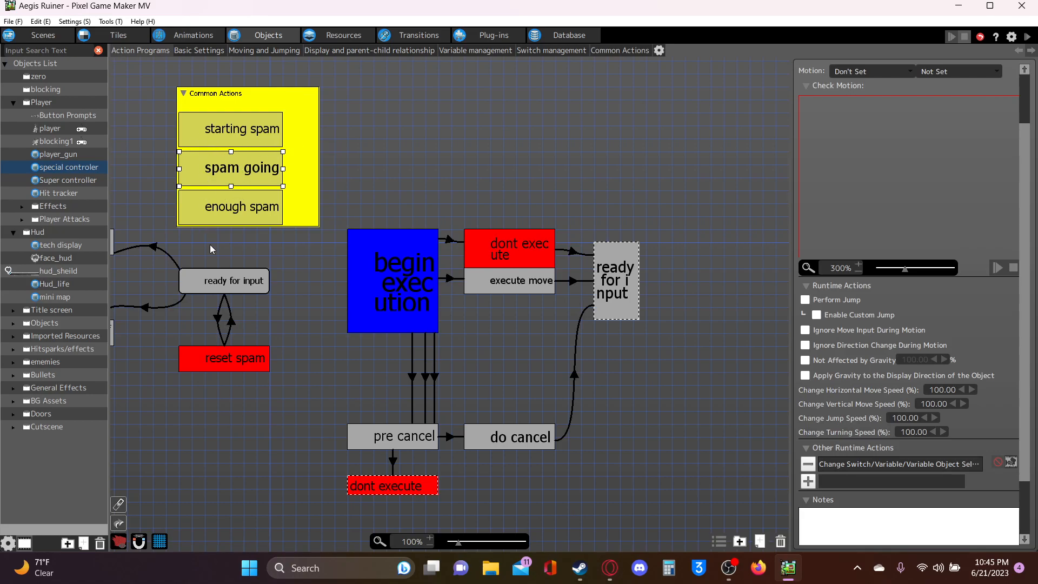
left_click(856, 466)
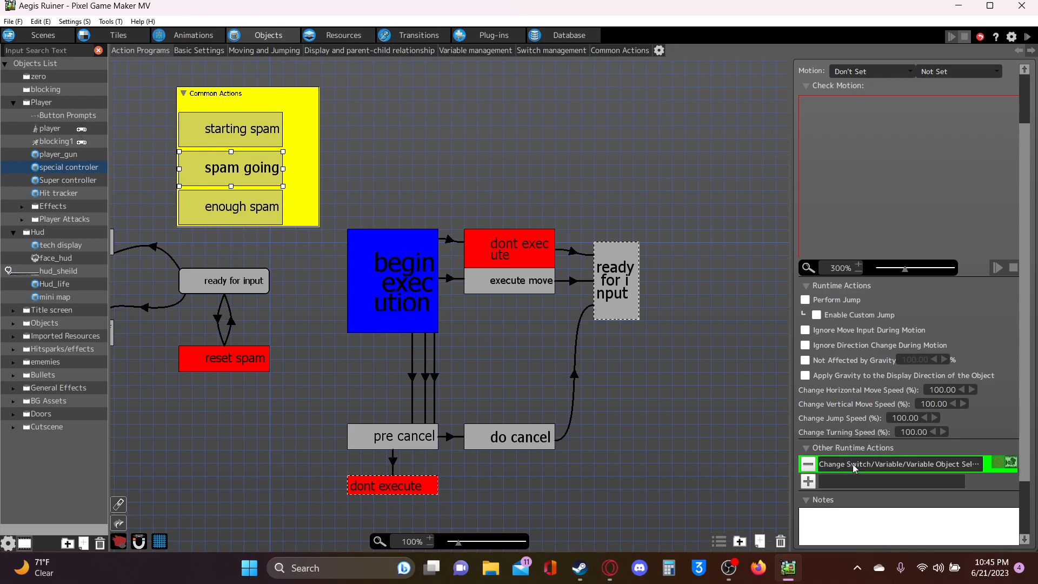
left_click(221, 210)
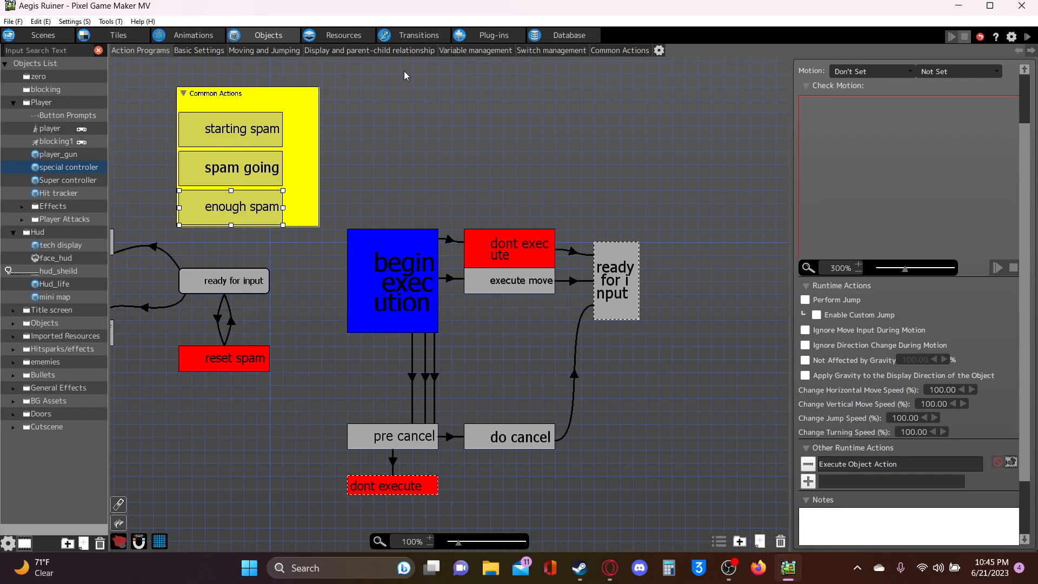
Inspect both Switch/Variable Changes conditions of the enough spam common action, leaving them unedited.
left_click(602, 51)
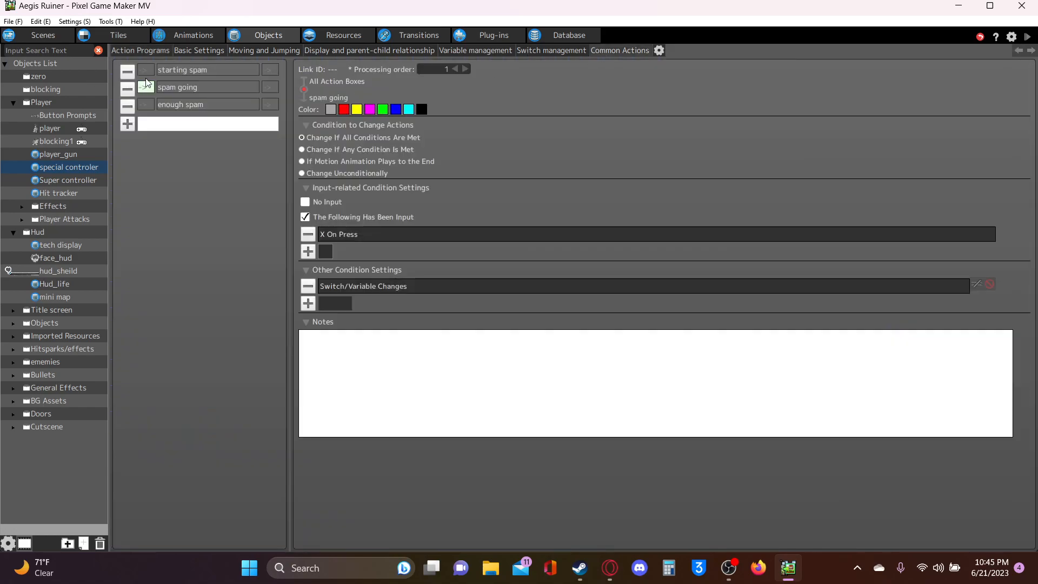
left_click(141, 104)
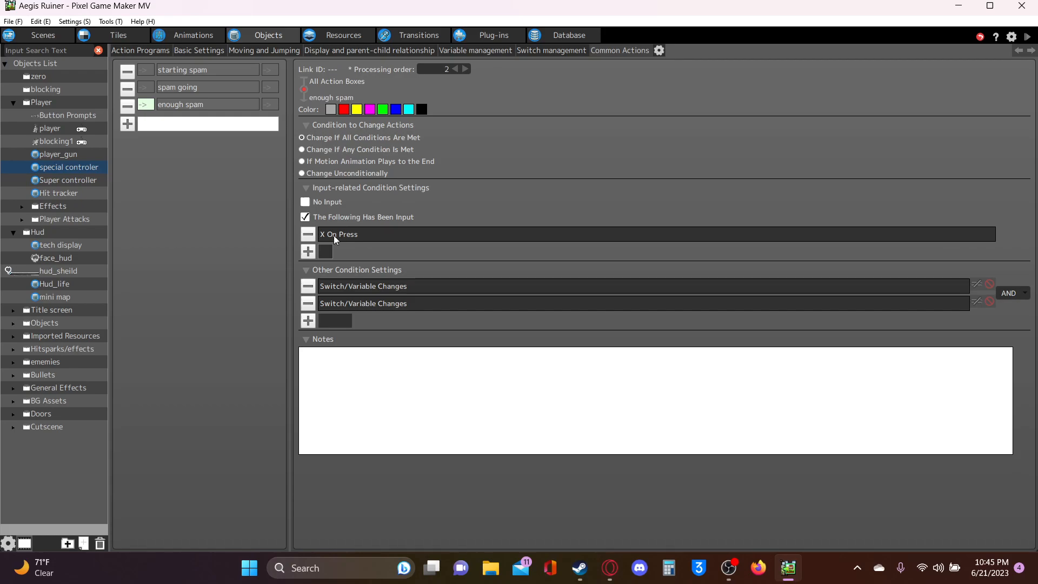
double_click(365, 288)
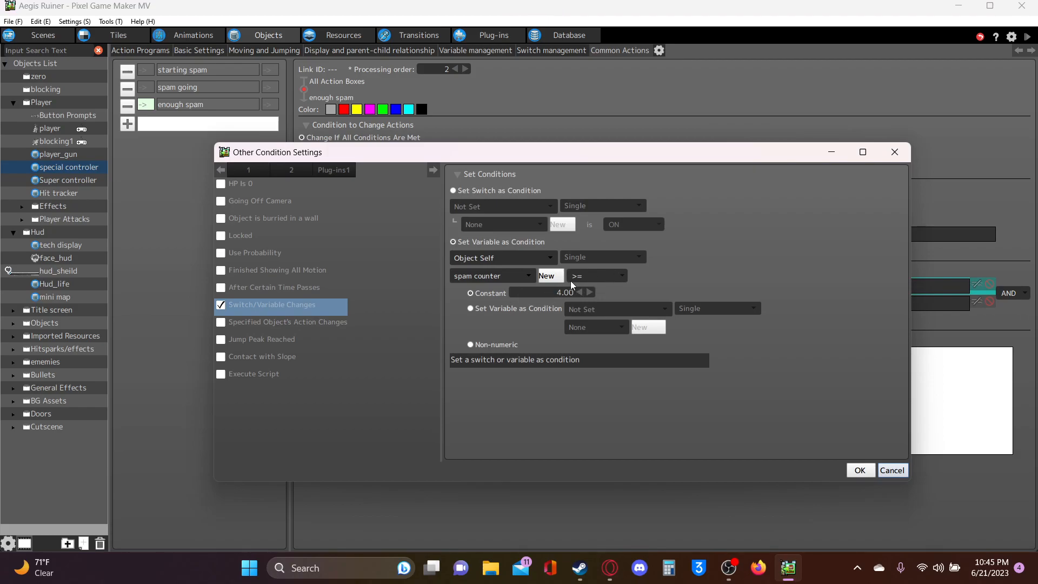
left_click(894, 152)
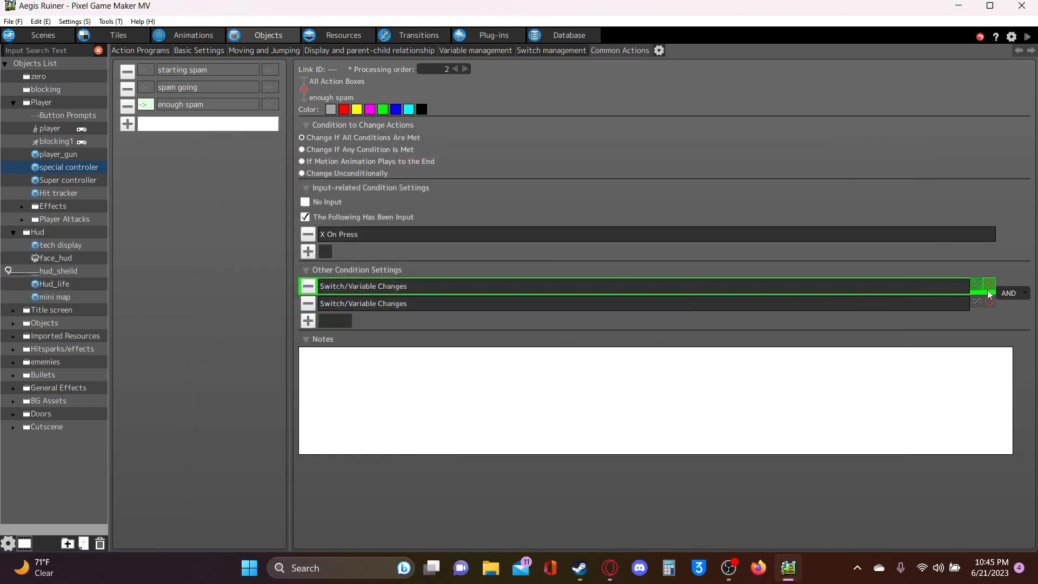
double_click(390, 304)
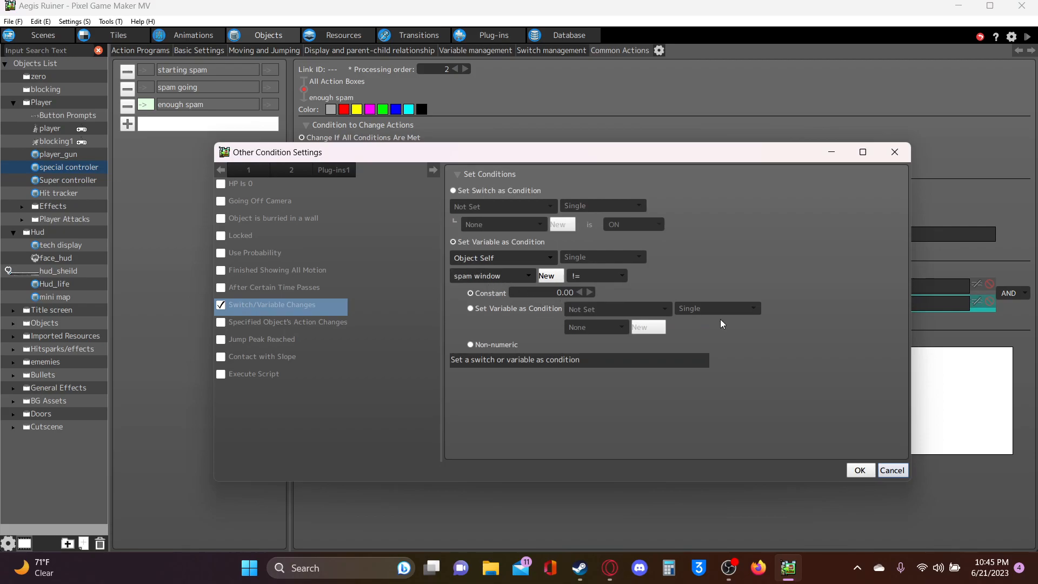
left_click(892, 471)
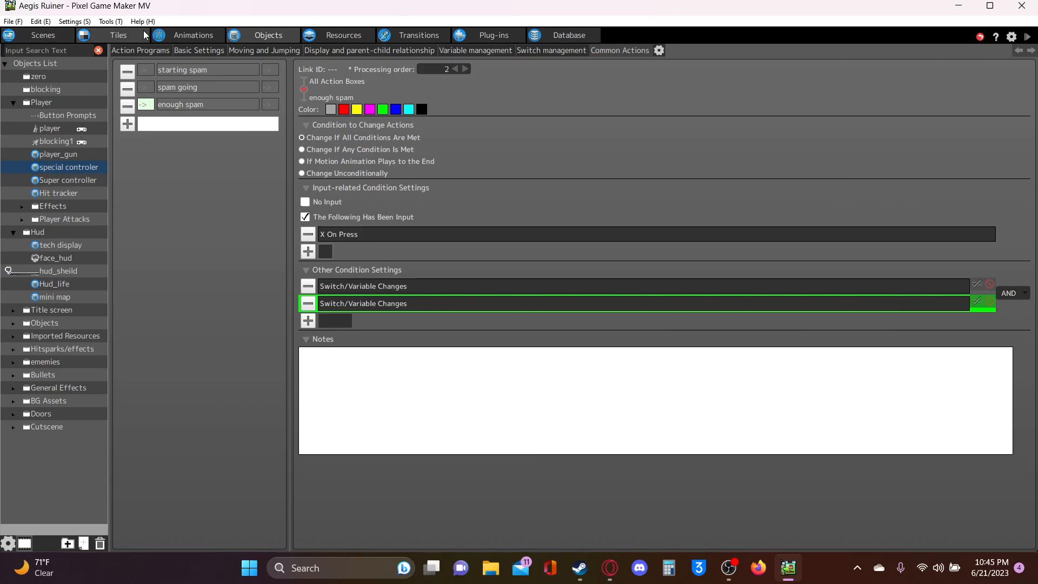
Check which object and action the enough spam common action's Execute Object Action targets.
left_click(176, 106)
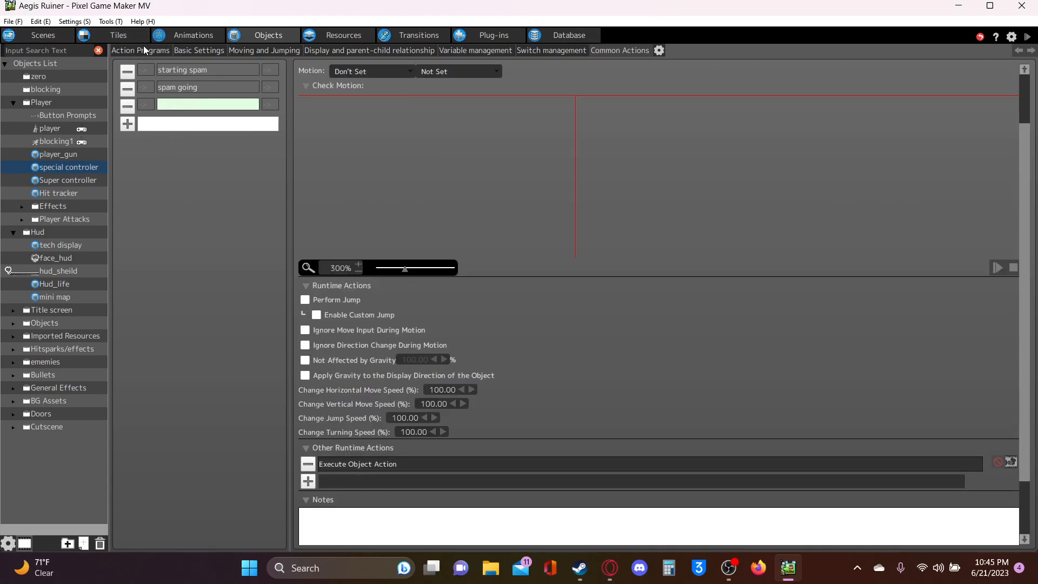
double_click(344, 465)
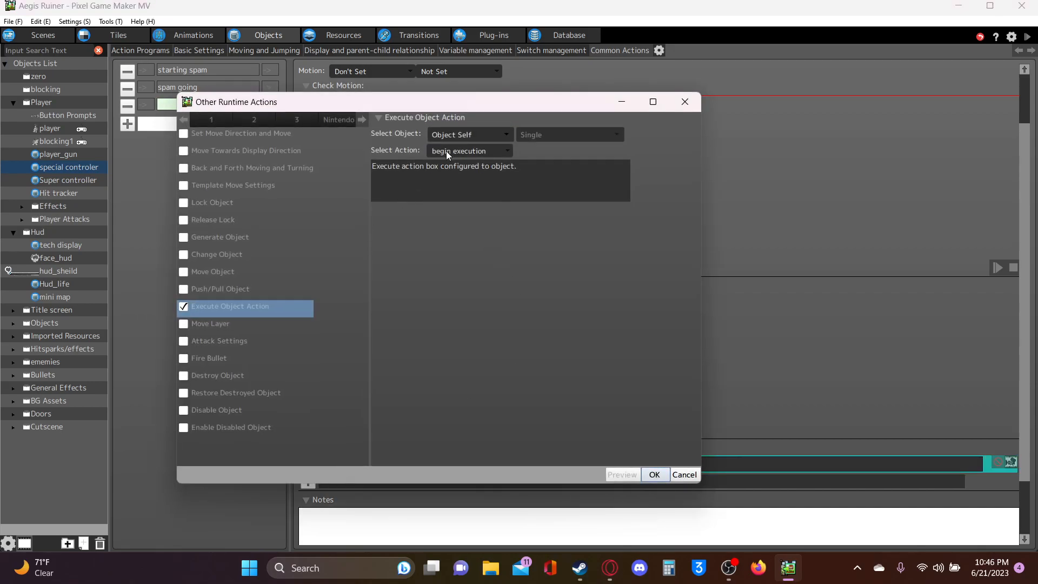
left_click(690, 105)
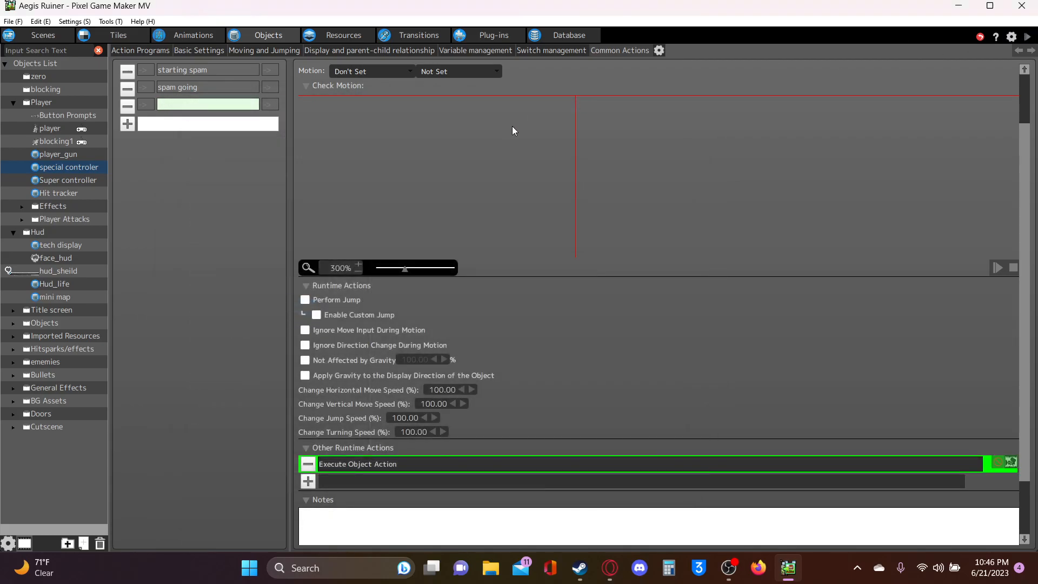
Inspect the switch condition on the link from begin execution to execute move, and the execute move box's runtime actions.
left_click(130, 50)
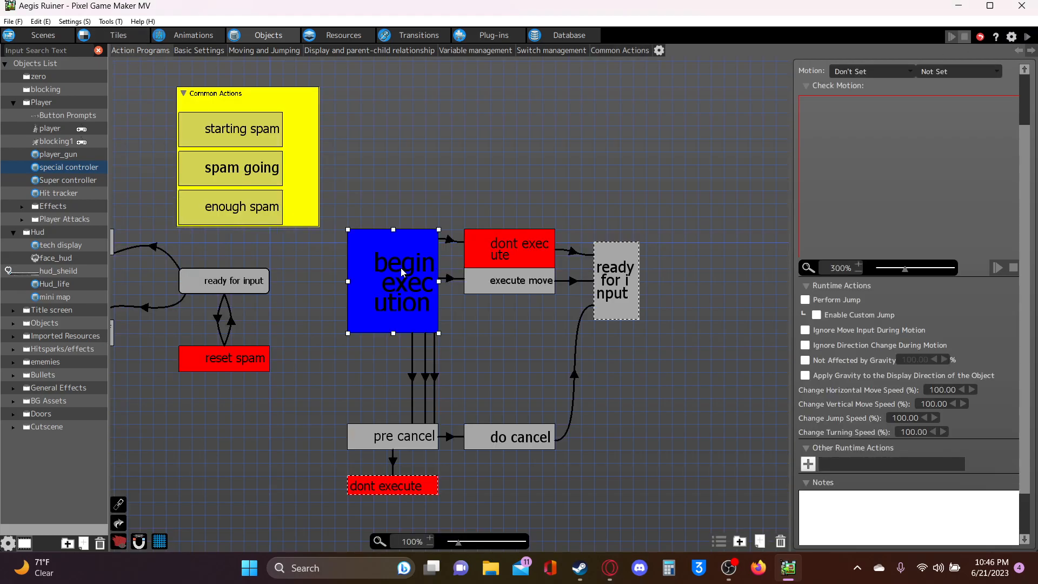
middle_click_drag(422, 274, 390, 239)
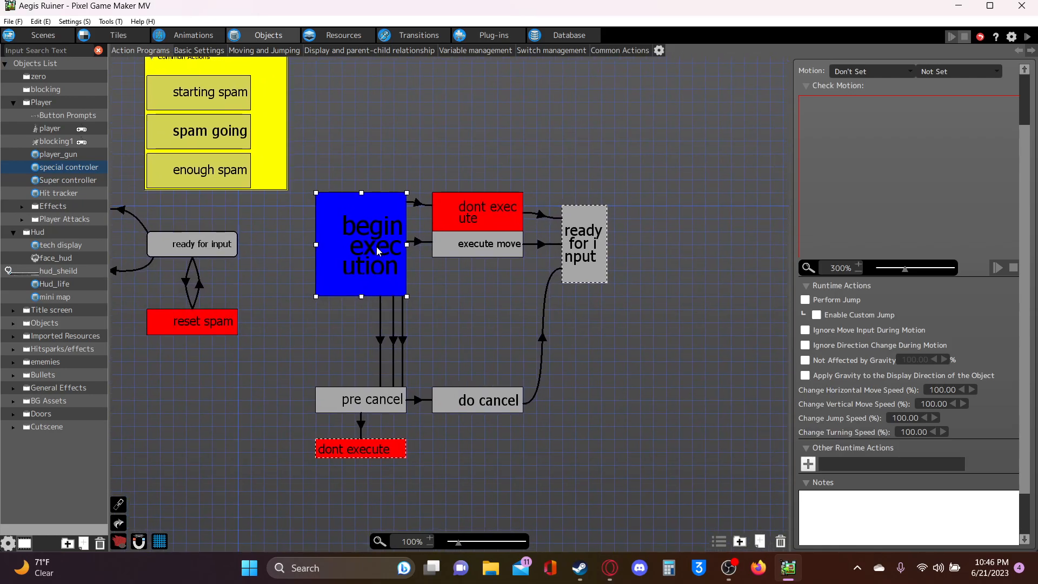
left_click(420, 243)
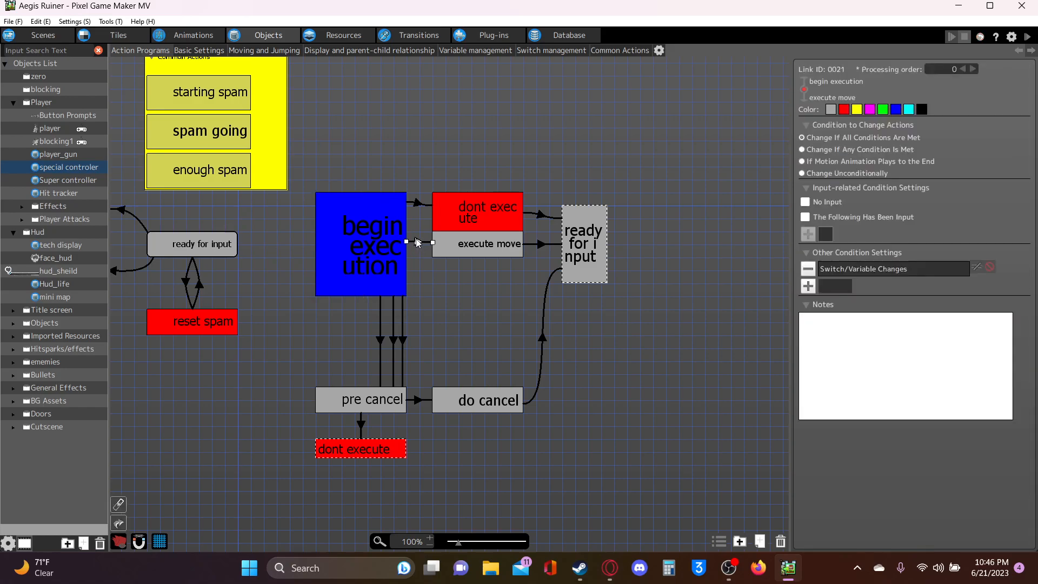
double_click(914, 269)
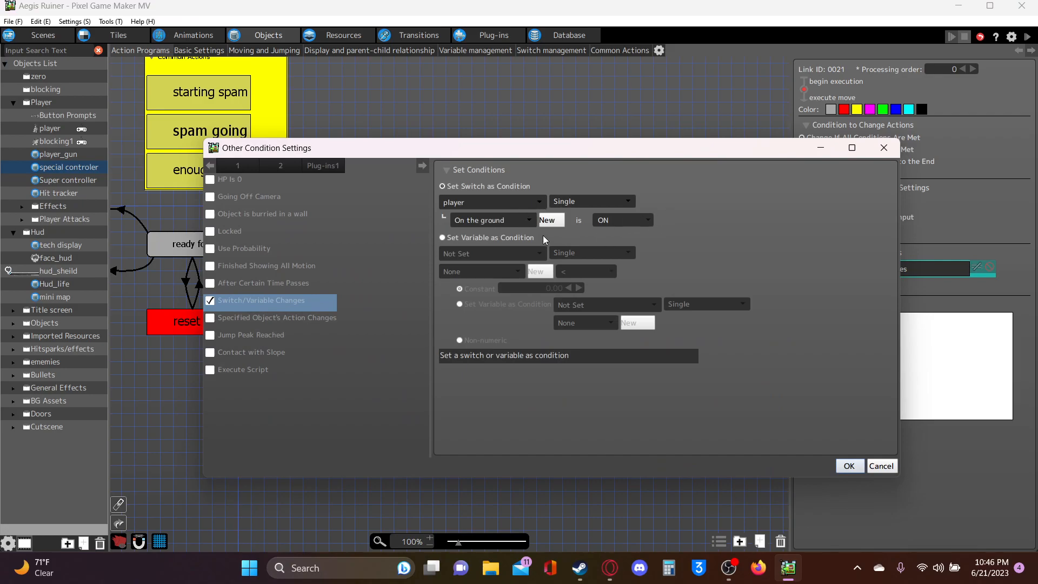
left_click(880, 147)
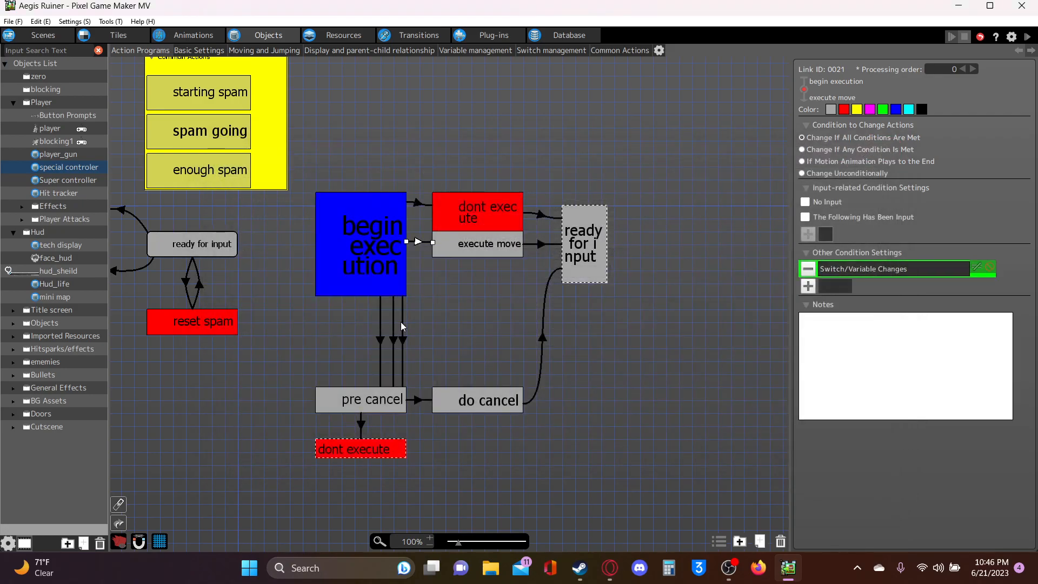
left_click(476, 247)
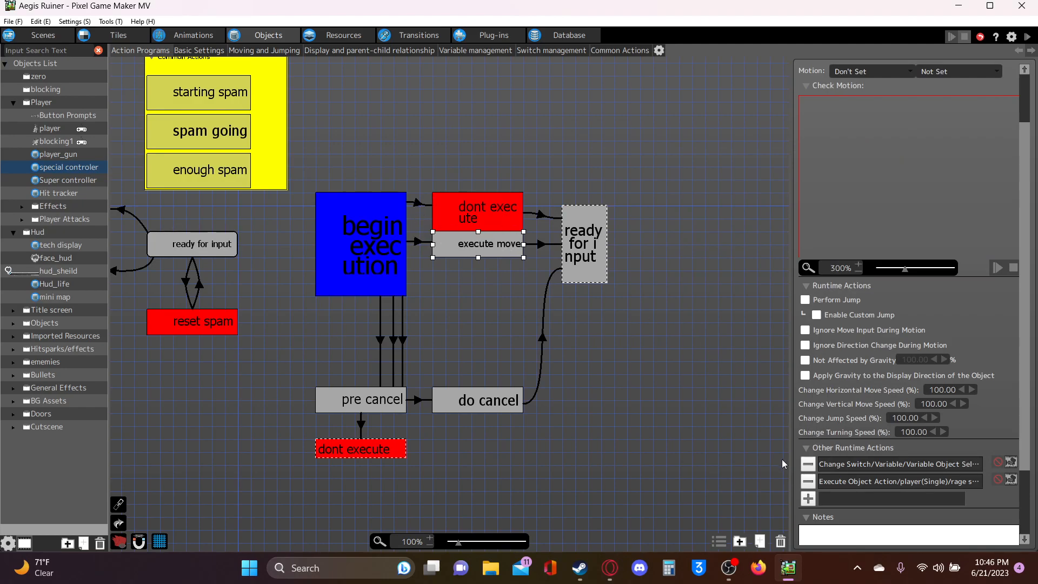
Inspect the variable change in the execute move box, and check the ready for input and pre cancel boxes.
double_click(877, 466)
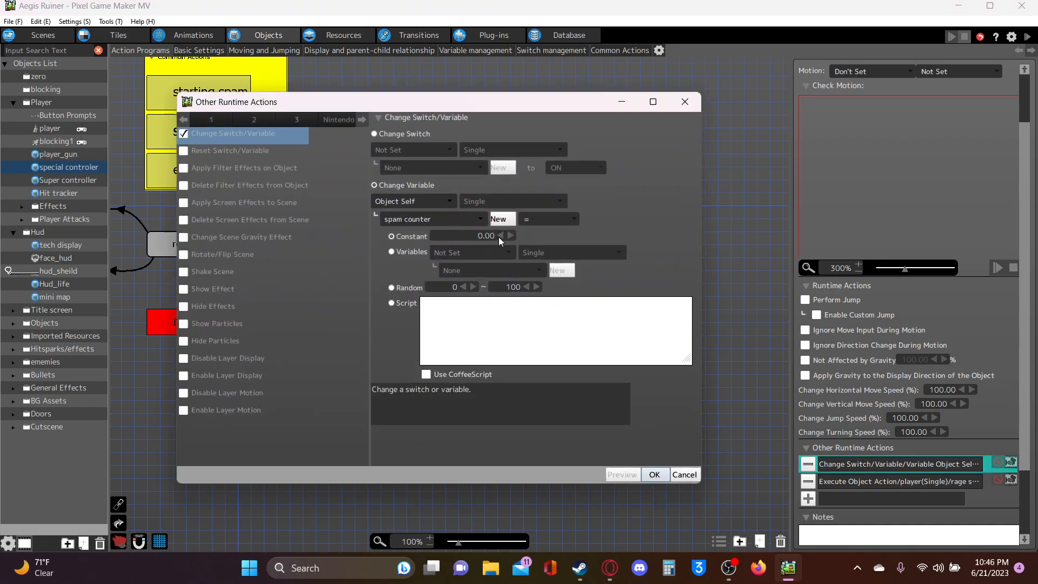
left_click(690, 106)
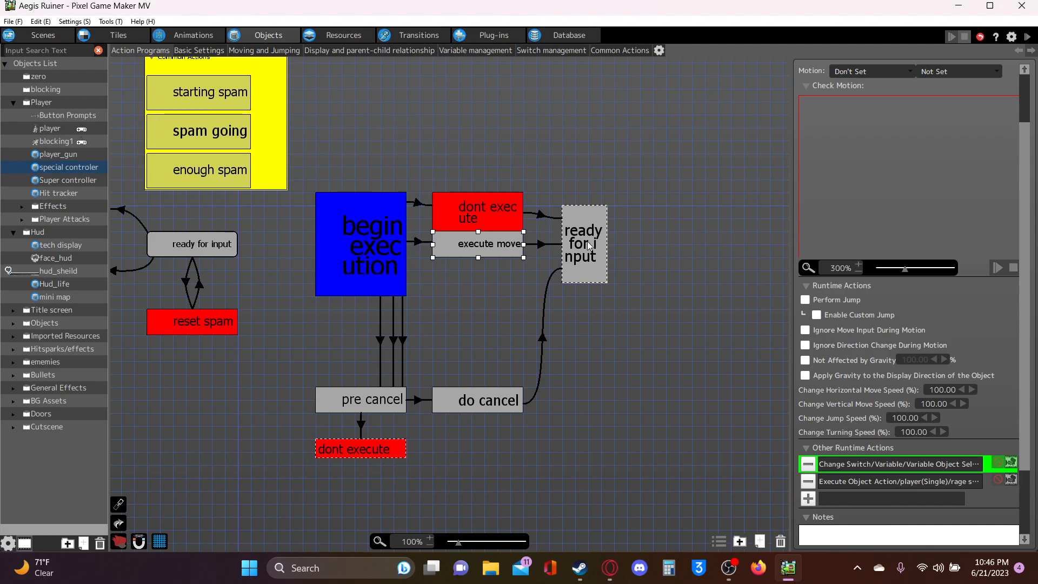
left_click(589, 246)
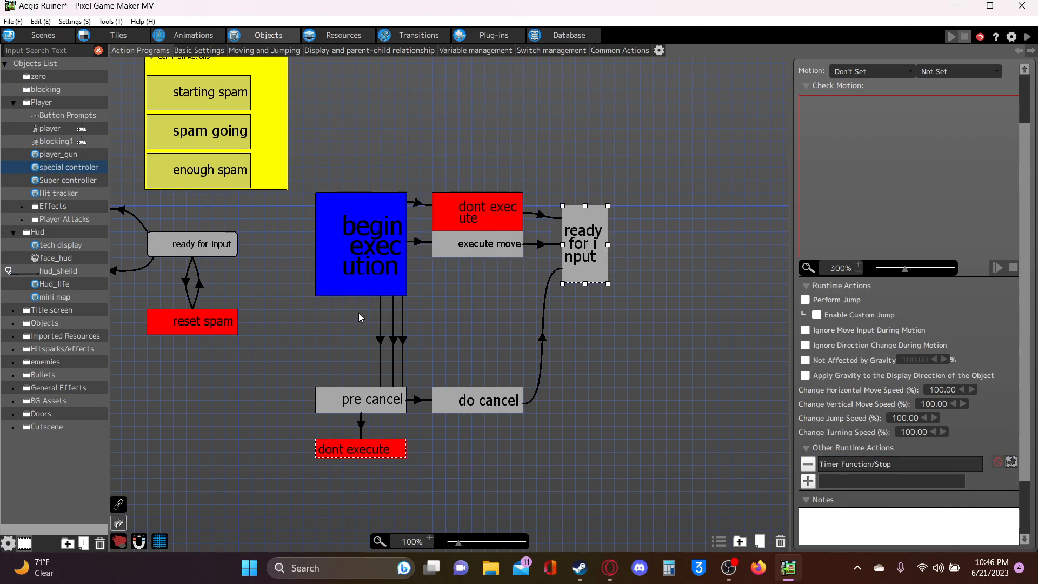
left_click(380, 399)
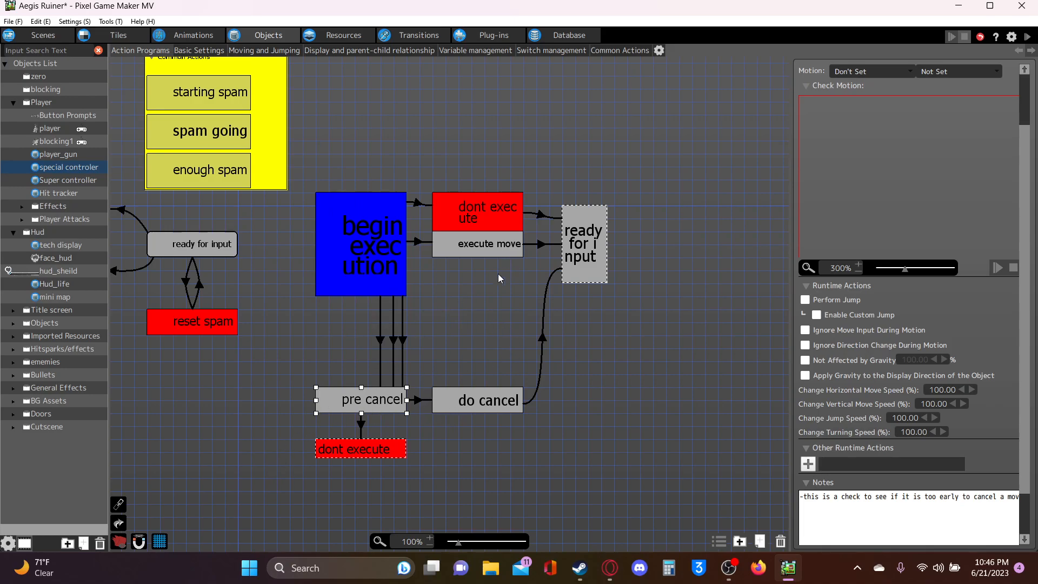
Inspect the Switch/Variable Changes condition on the link from begin execution to dont execute, leaving it unedited.
left_click(417, 204)
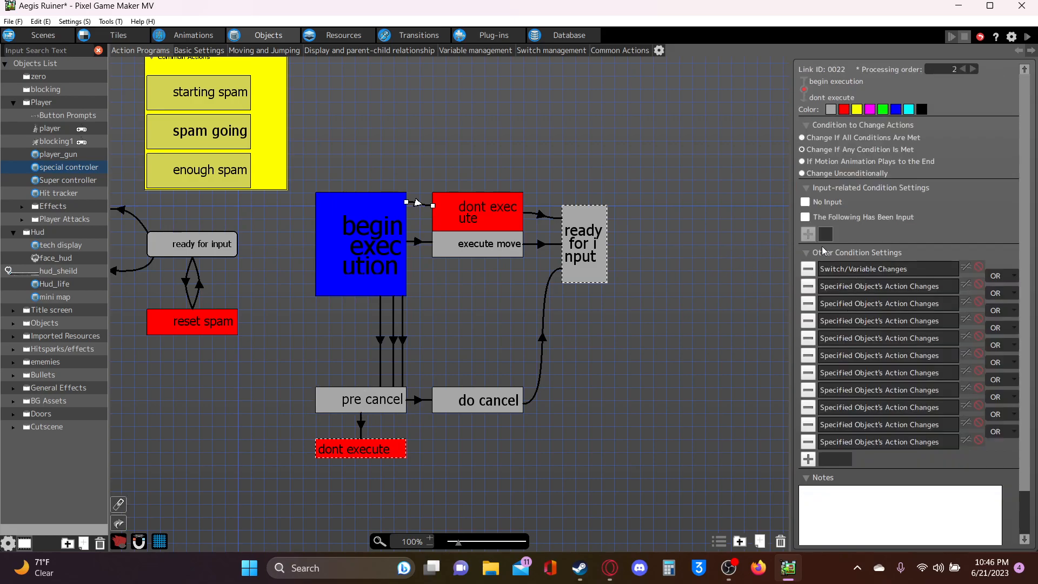
double_click(890, 269)
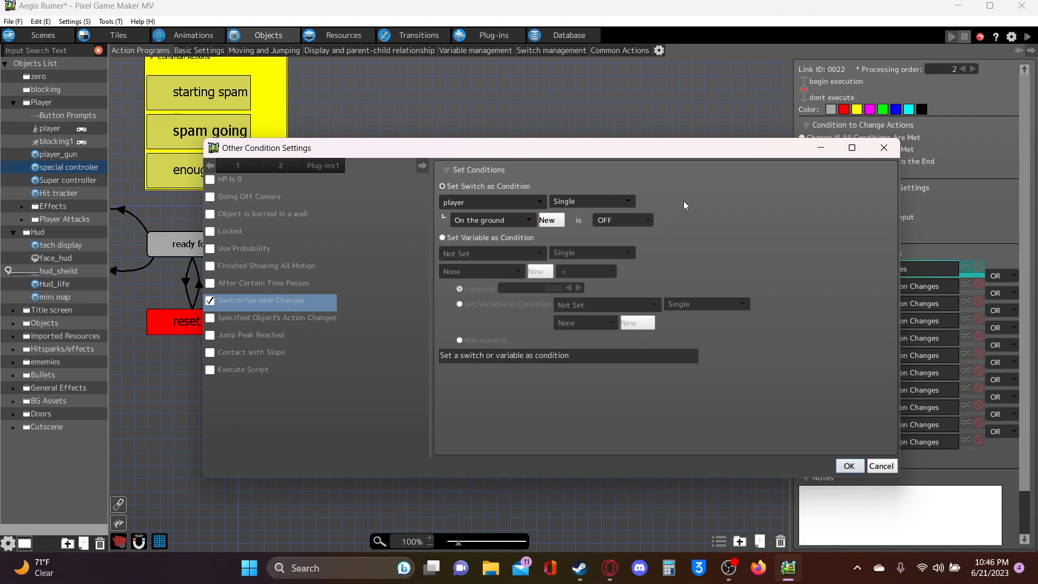
left_click(884, 147)
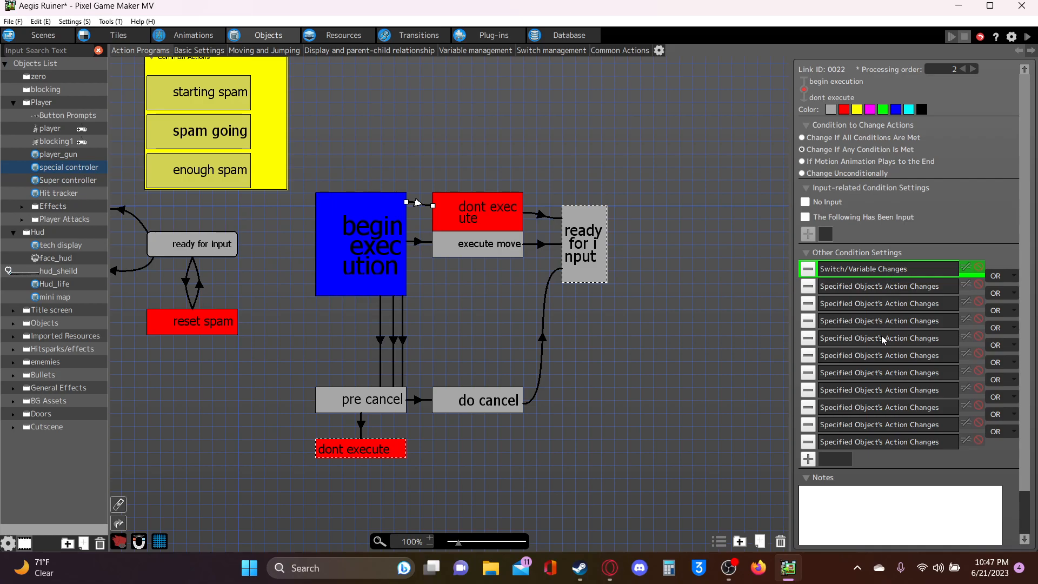
Check the object and action in the first and last Specified Object's Action Changes conditions of the dont execute link.
left_click(860, 289)
scroll(907, 387, "down", 4)
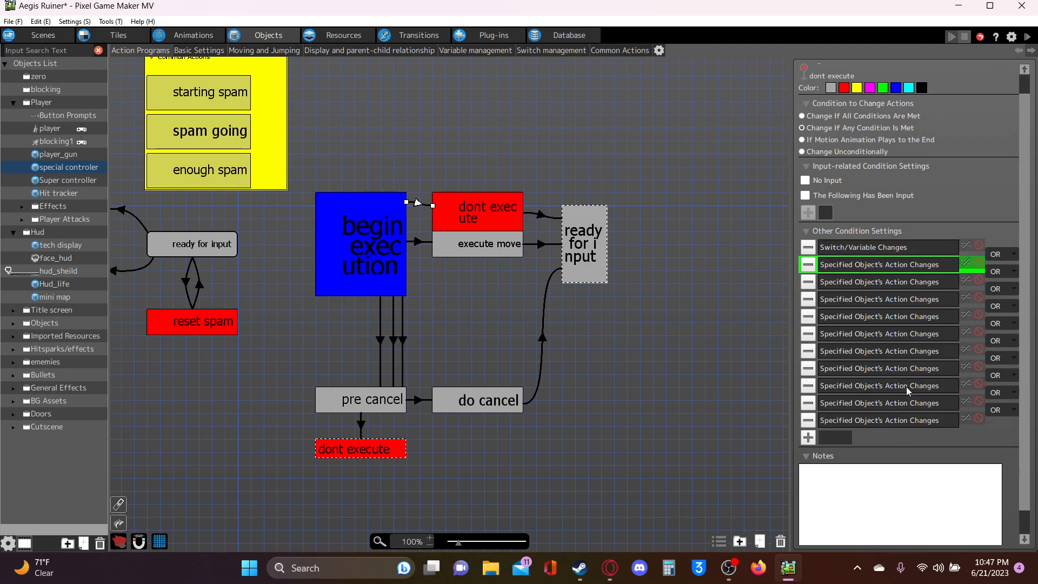
scroll(908, 388, "up", 4)
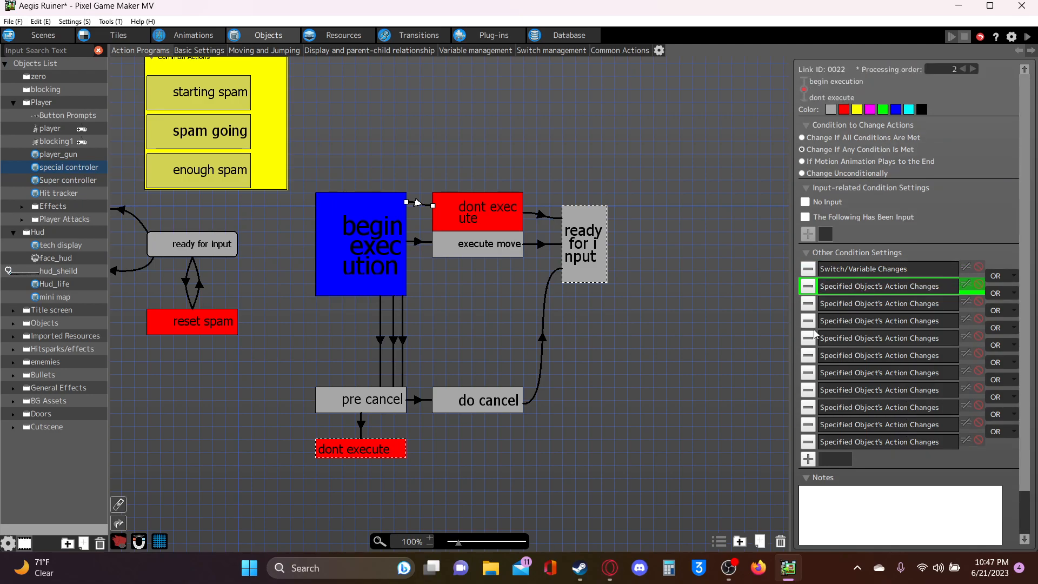
double_click(866, 288)
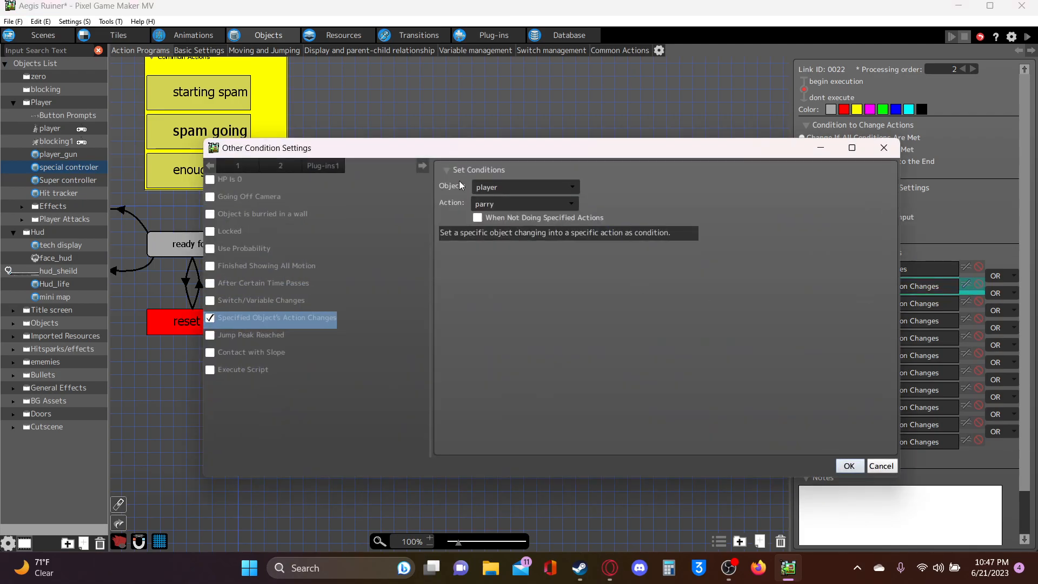
left_click(884, 147)
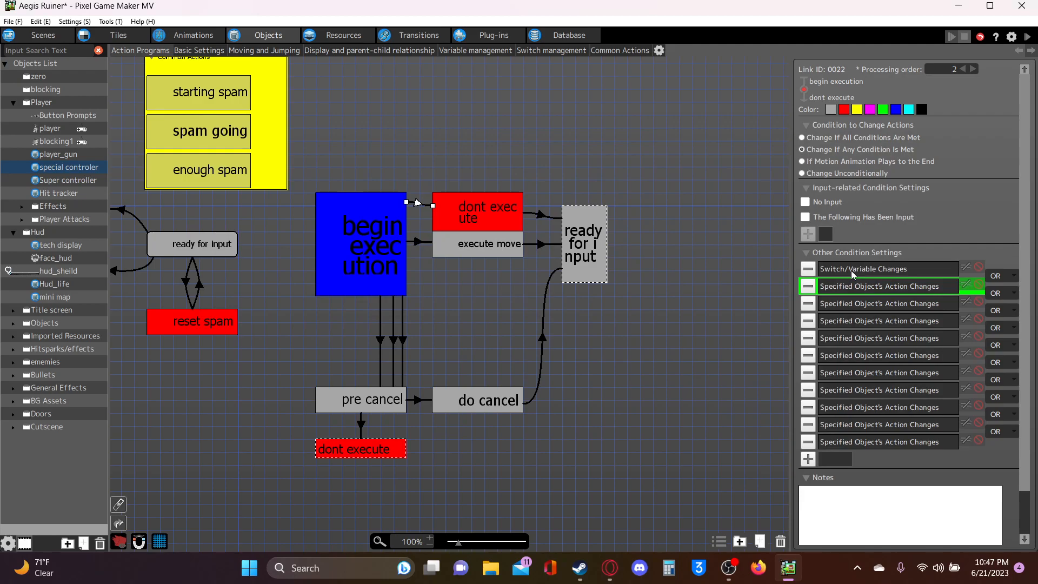
double_click(864, 442)
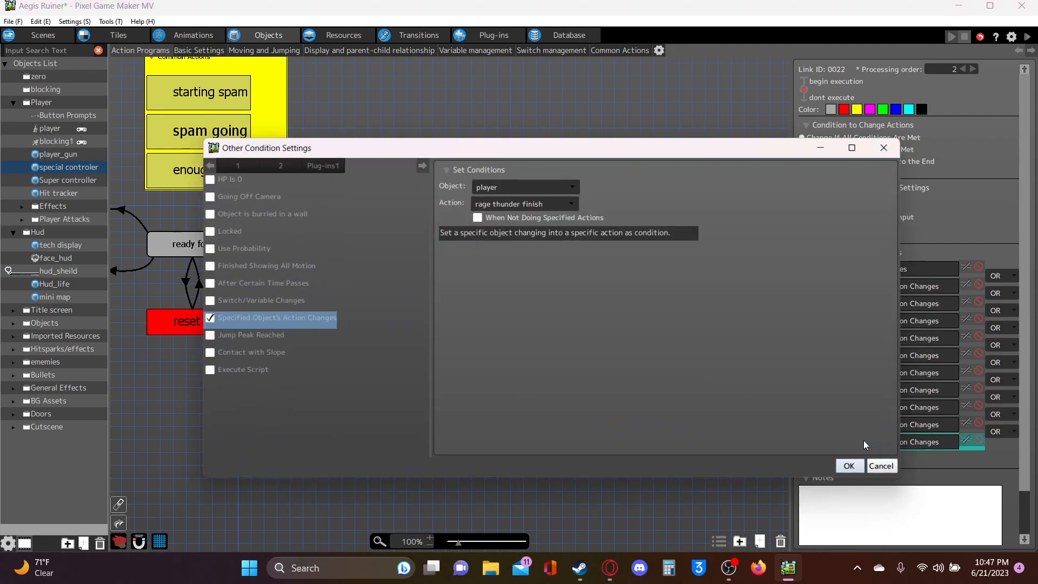
left_click(884, 148)
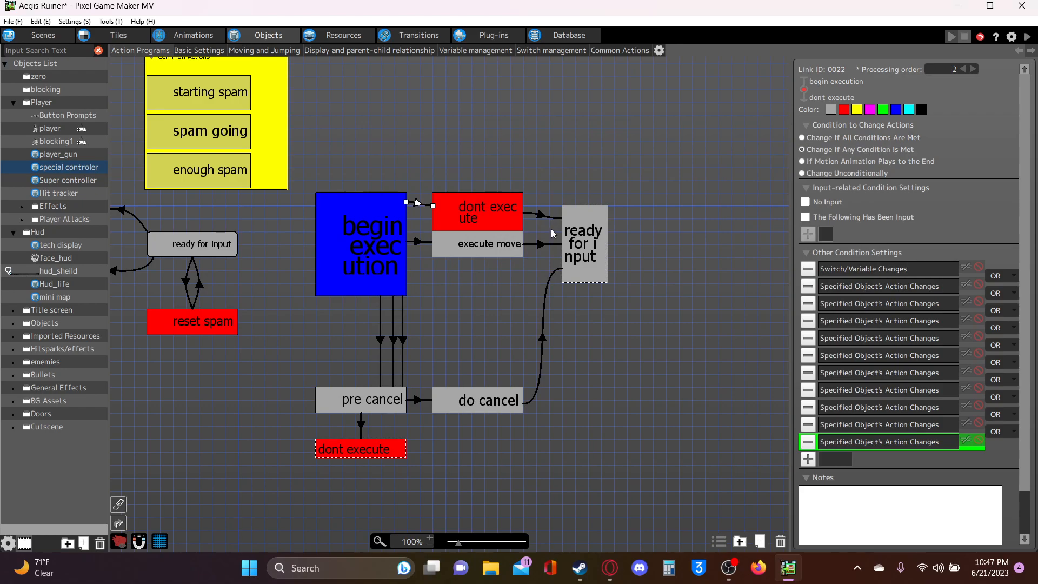
Review the pre cancel box and the conditions on the links leading to it from begin execution.
left_click(361, 390)
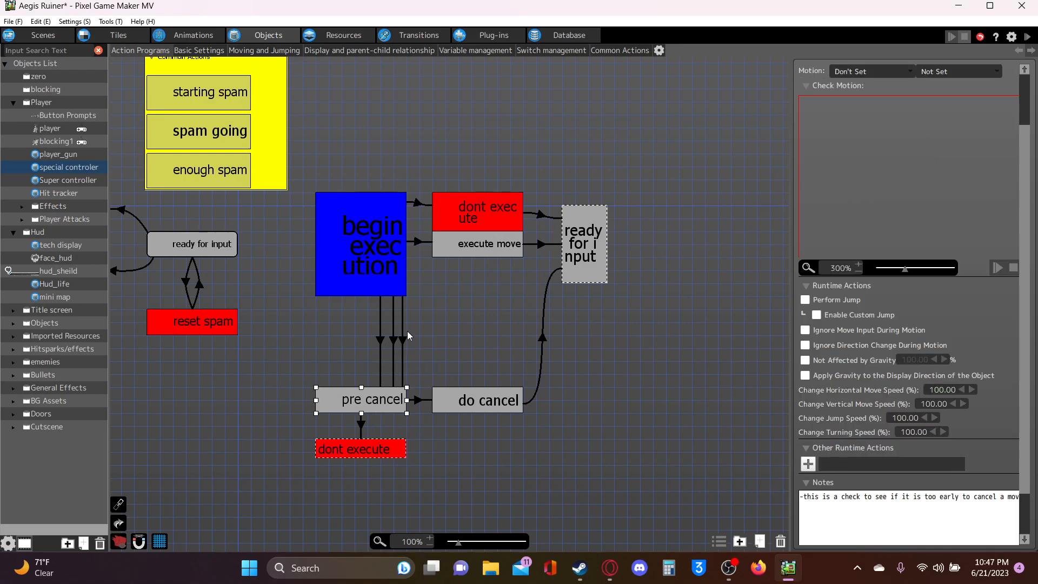
left_click(377, 348)
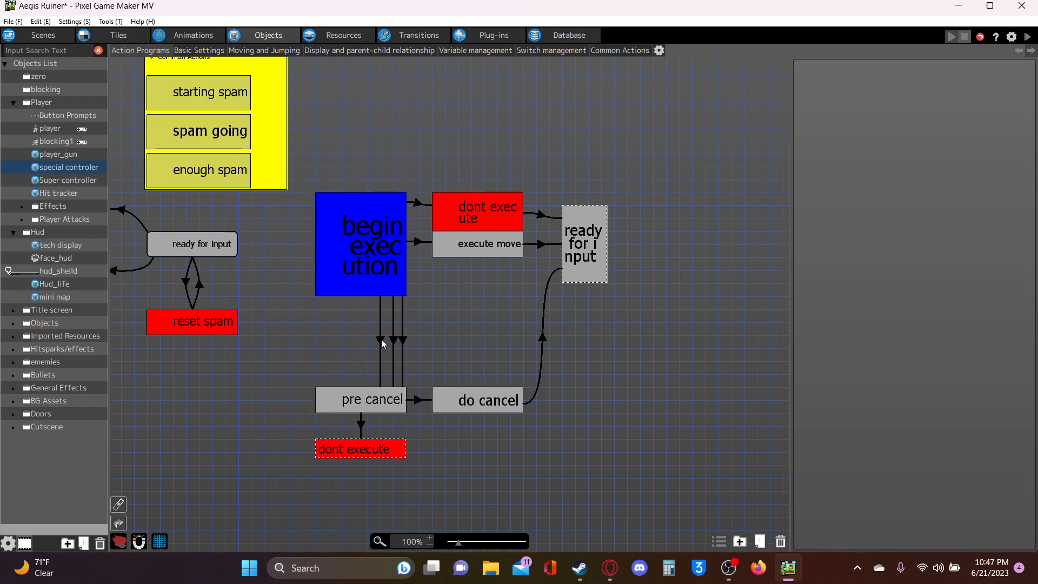
left_click(381, 342)
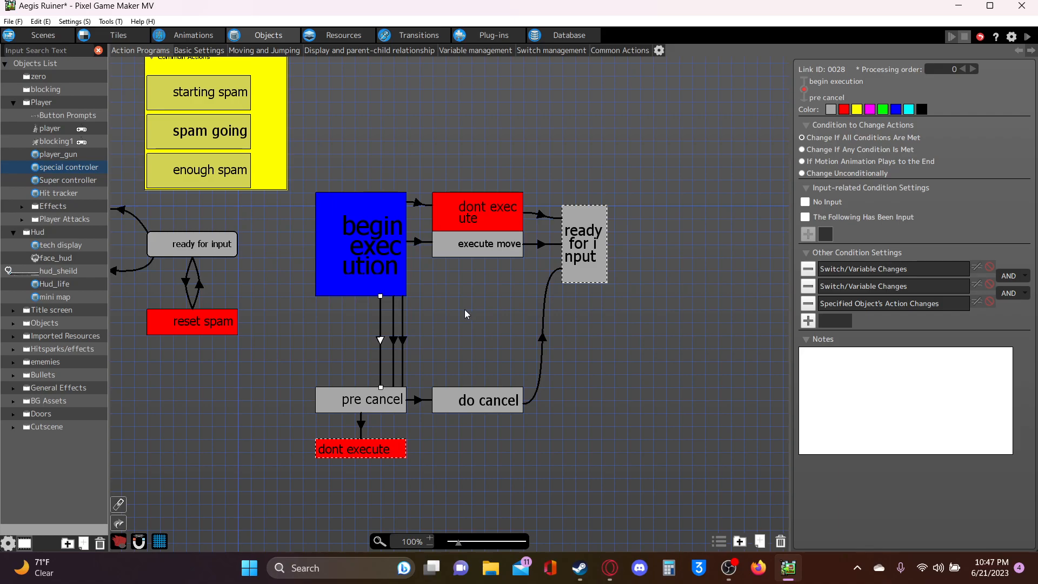
left_click(394, 339)
left_click(490, 331)
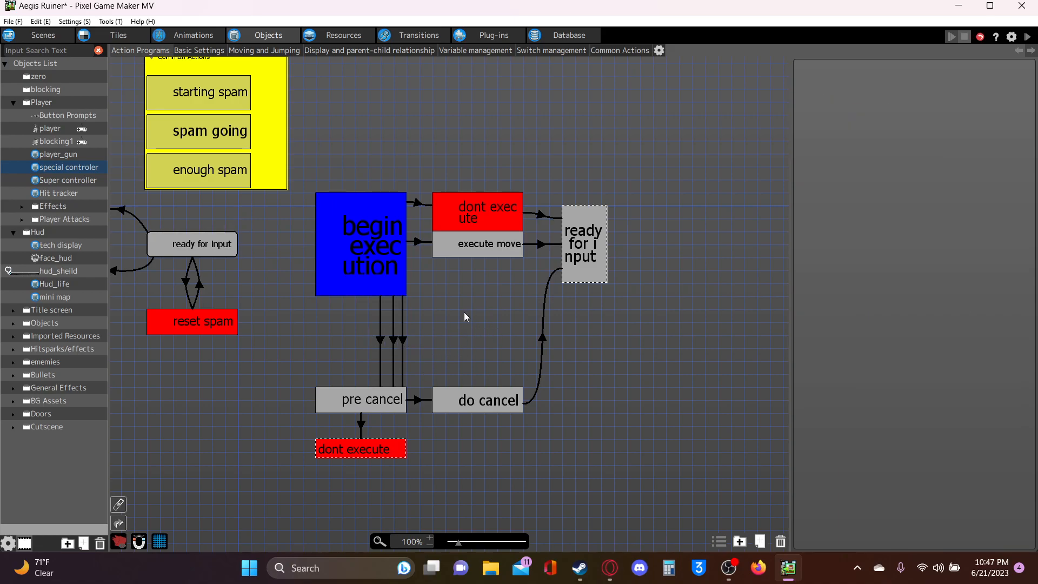
Compare the runtime actions and notes of the dont execute, execute move and begin execution boxes.
scroll(449, 290, "up", 3)
scroll(449, 290, "down", 1)
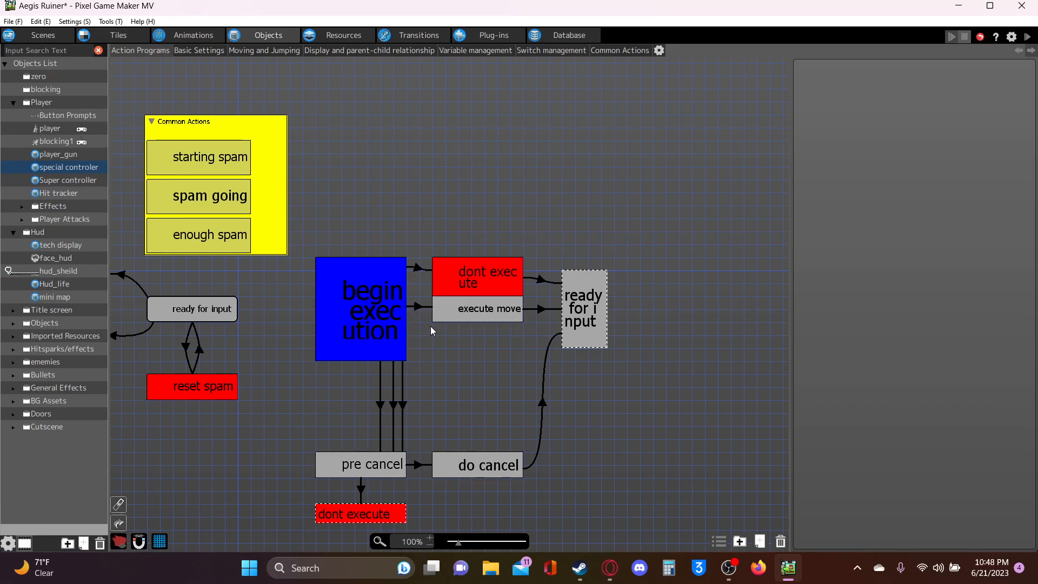
mouse_move(423, 342)
middle_mouse_down()
mouse_move(433, 332)
mouse_move(420, 323)
middle_mouse_up()
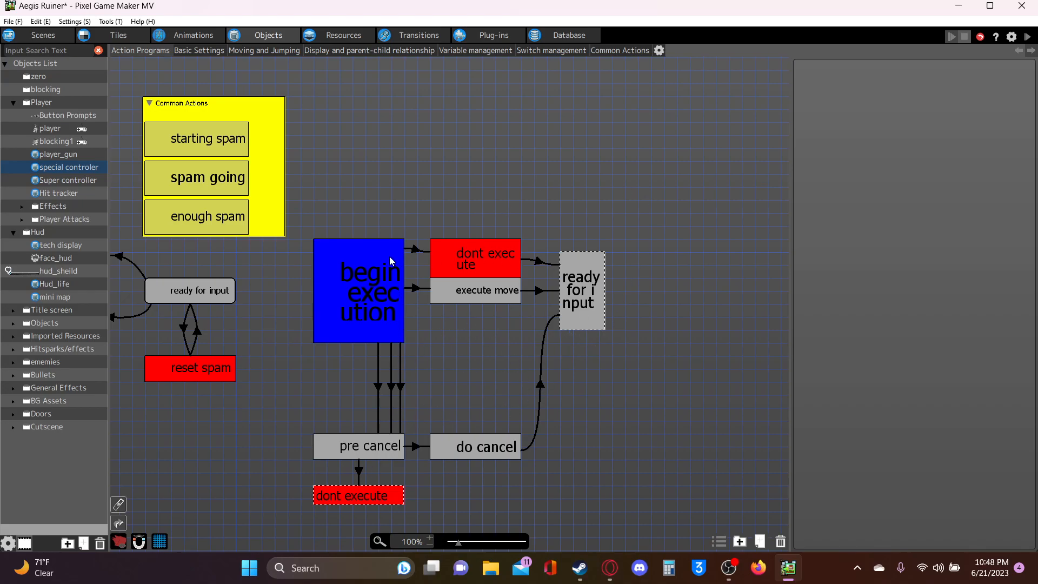
left_click(464, 265)
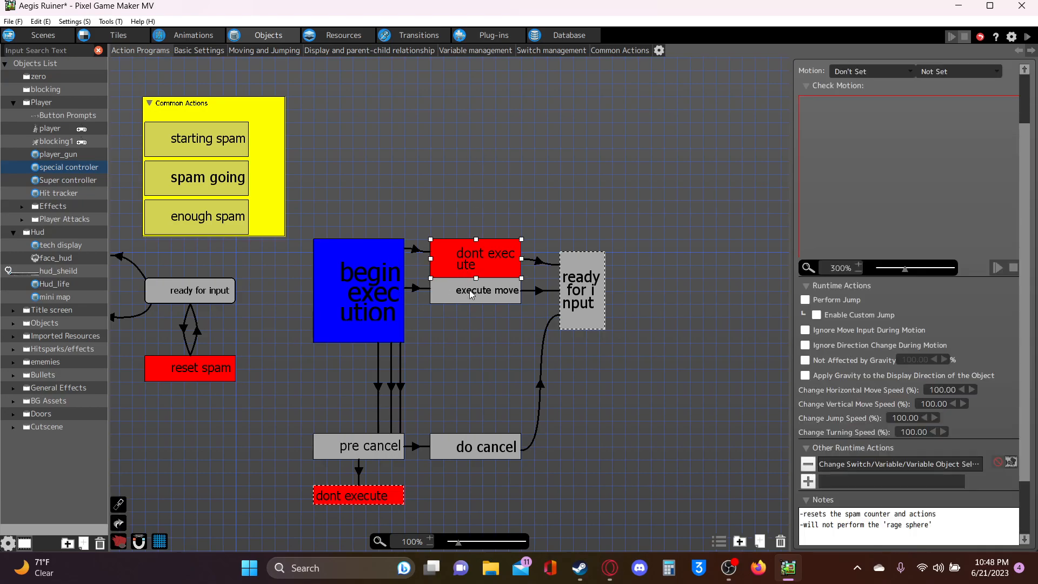
left_click(470, 291)
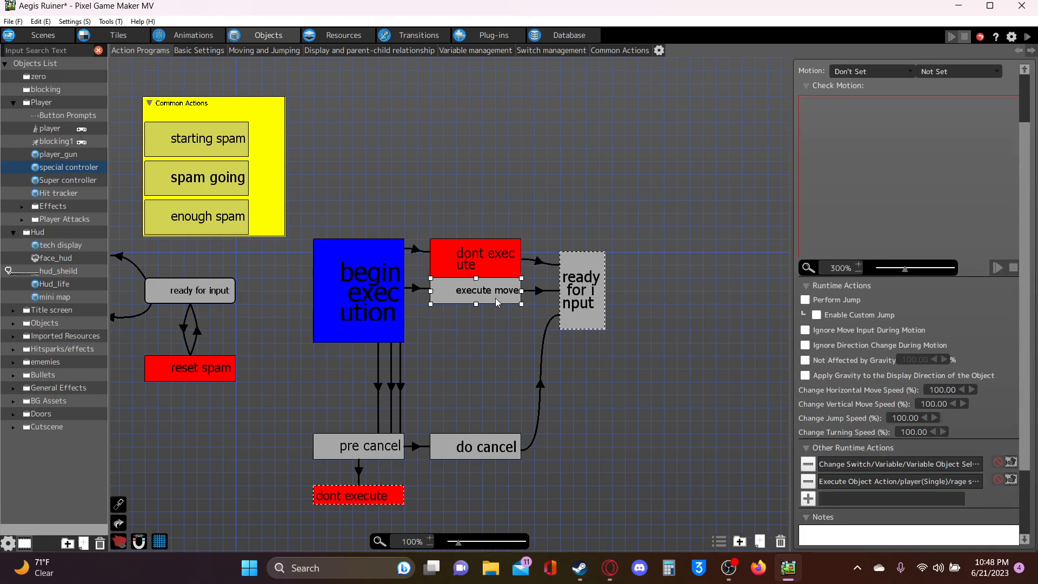
left_click(350, 290)
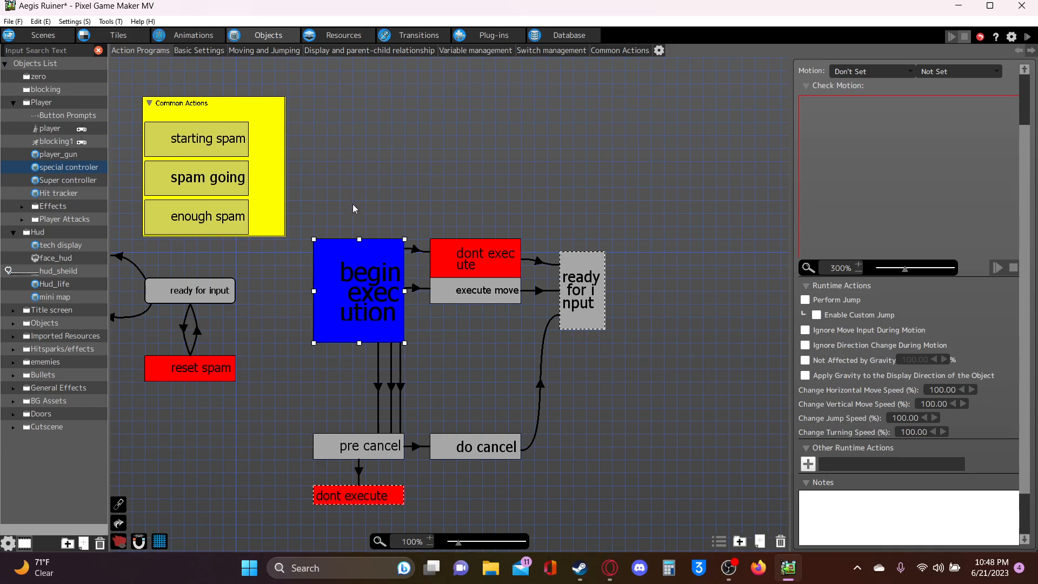
Look over the link from ready for input to reset spam and the reset spam box's runtime actions.
middle_click_drag(267, 301, 333, 293)
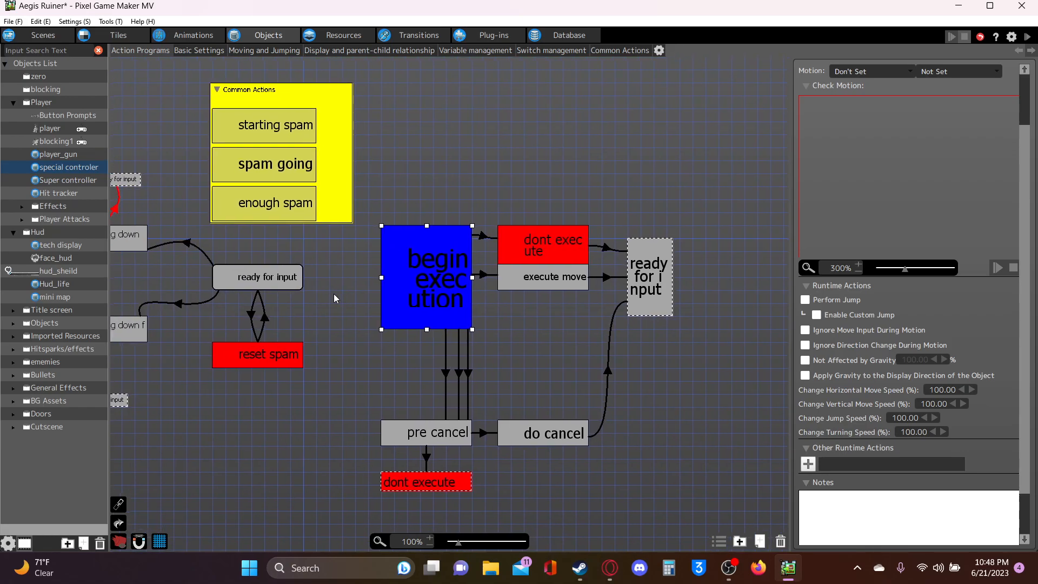
left_click(261, 307)
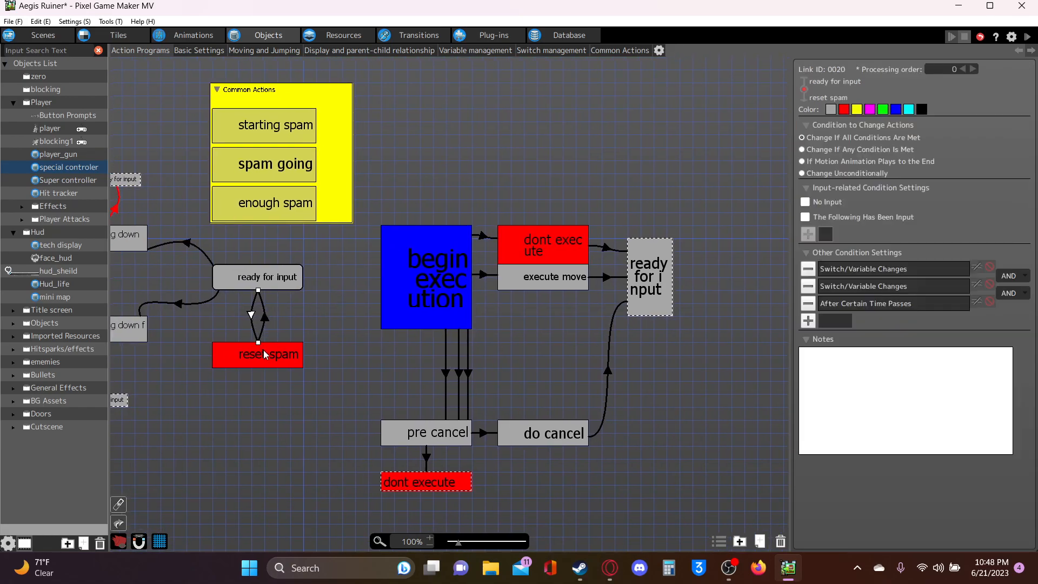
left_click(265, 361)
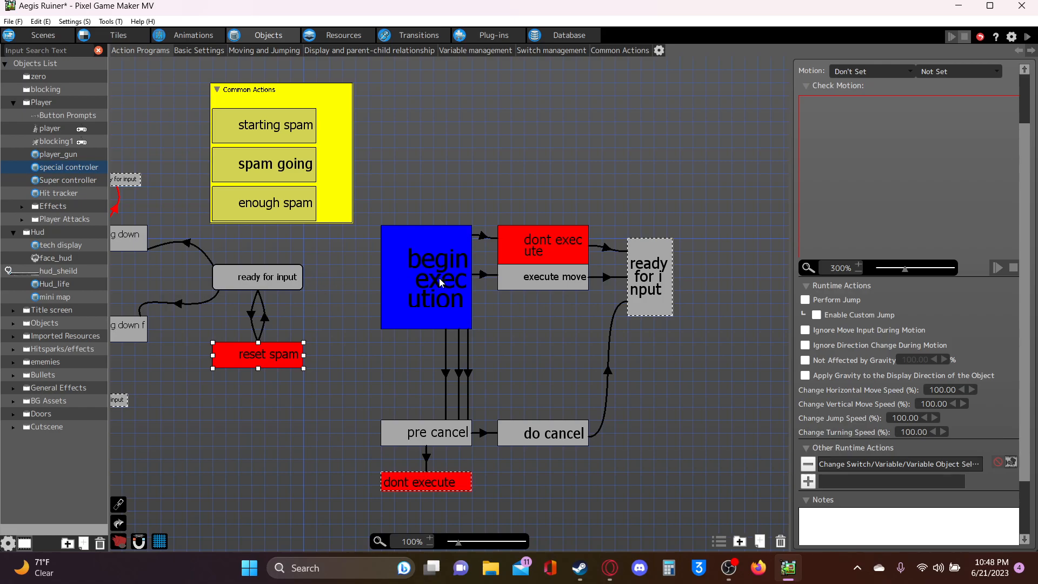
Inspect both Switch/Variable Changes conditions and the After Certain Time Passes condition on the link from ready for input to reset spam.
left_click(254, 311)
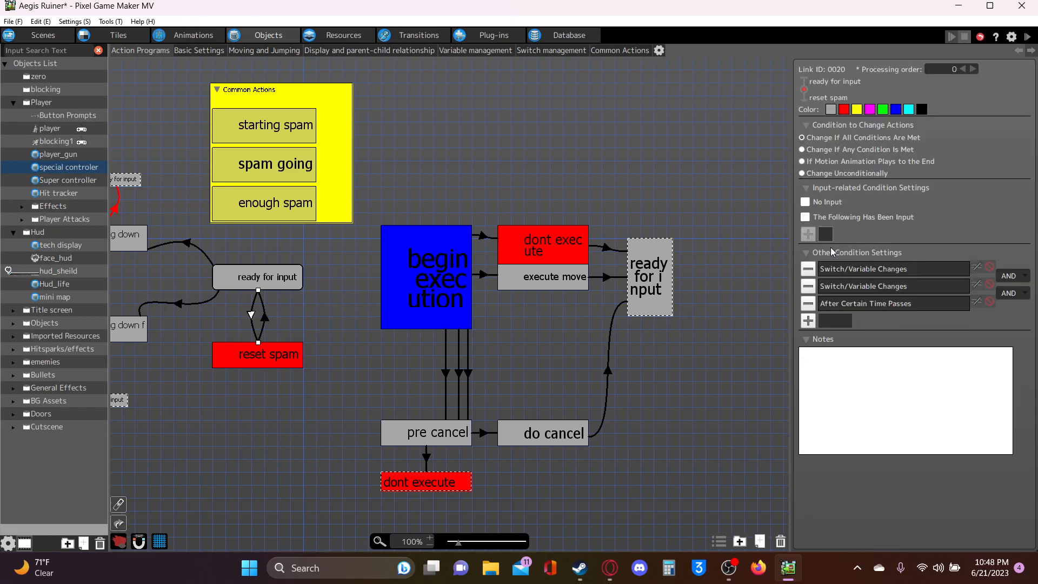
double_click(861, 268)
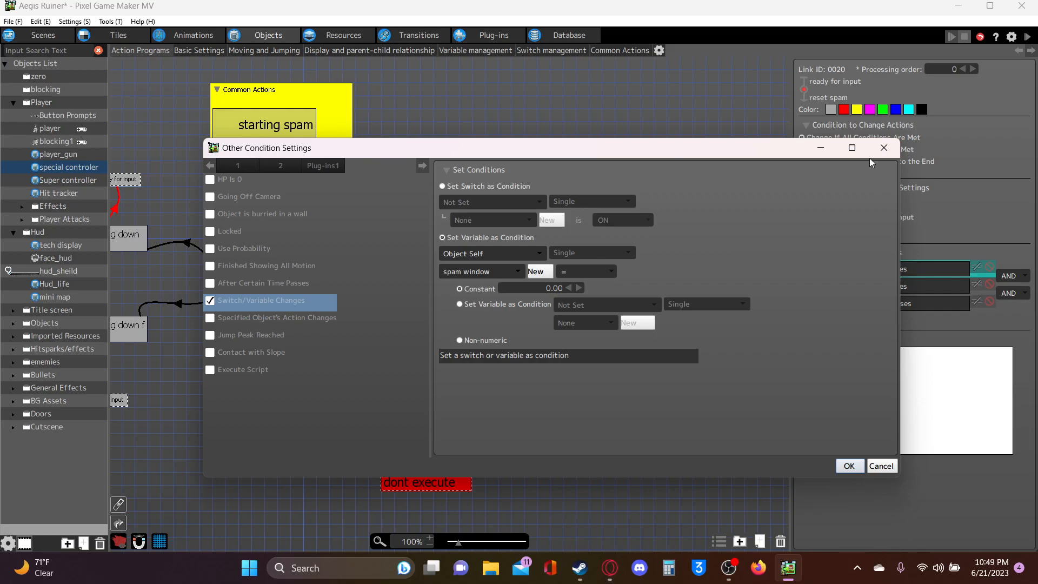
left_click(883, 147)
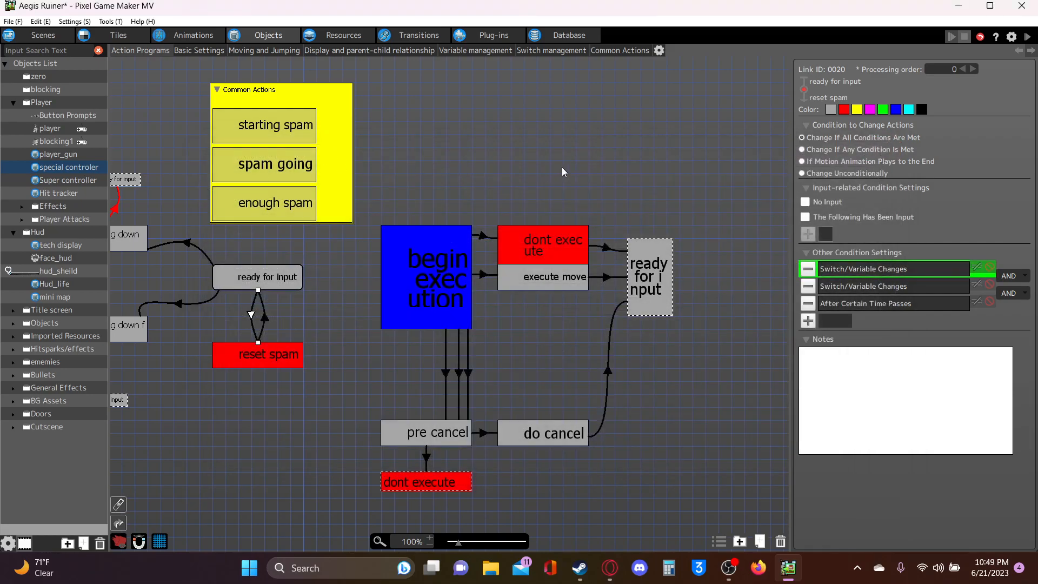
double_click(864, 288)
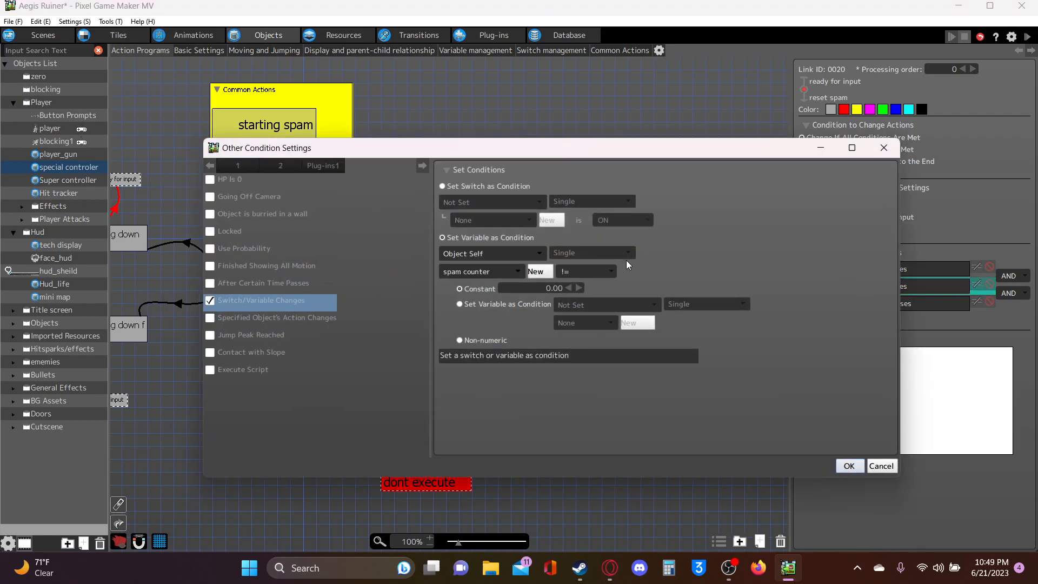
left_click(882, 151)
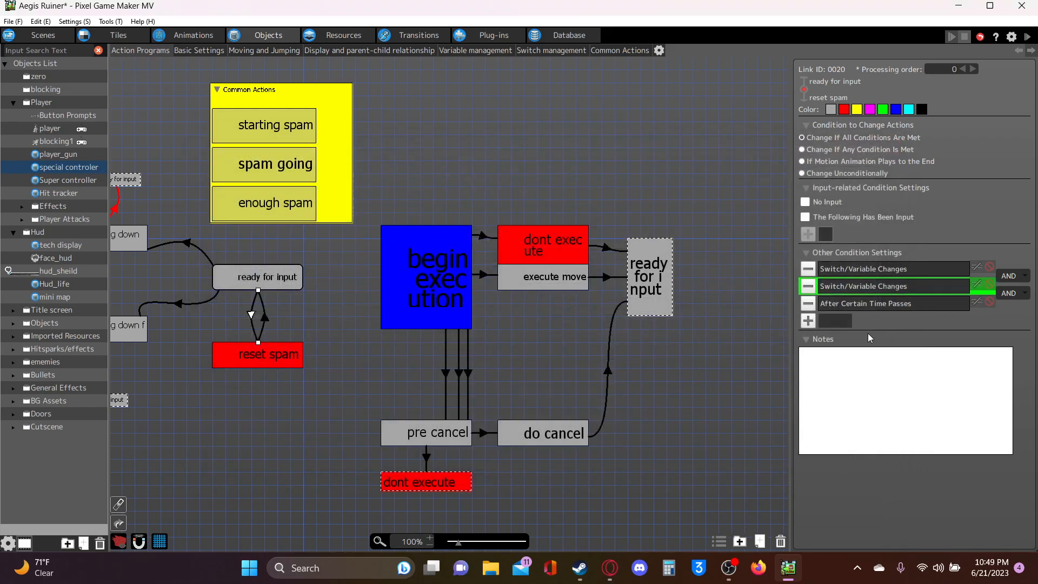
left_click(864, 305)
double_click(864, 304)
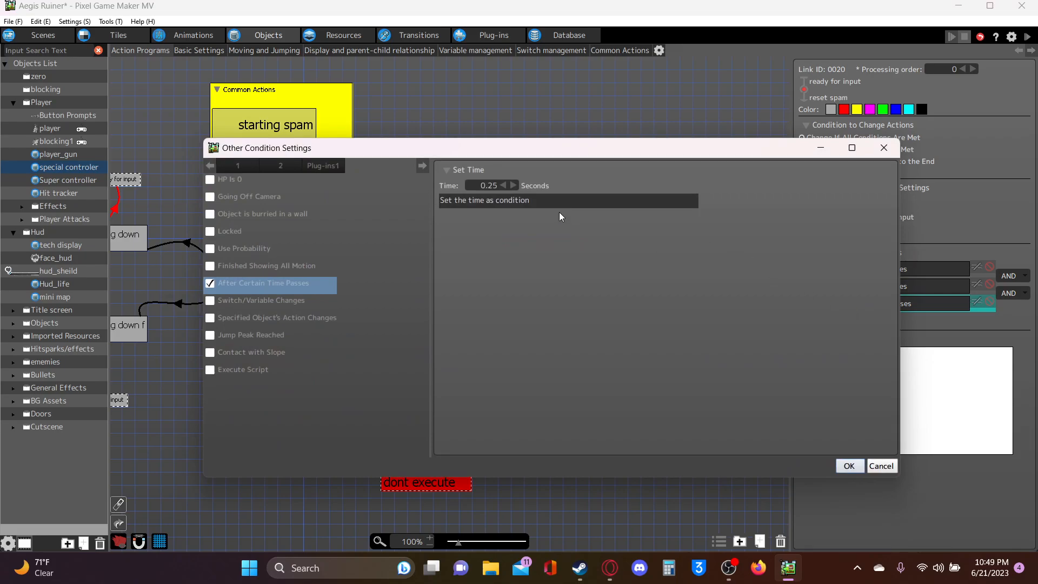
left_click(884, 148)
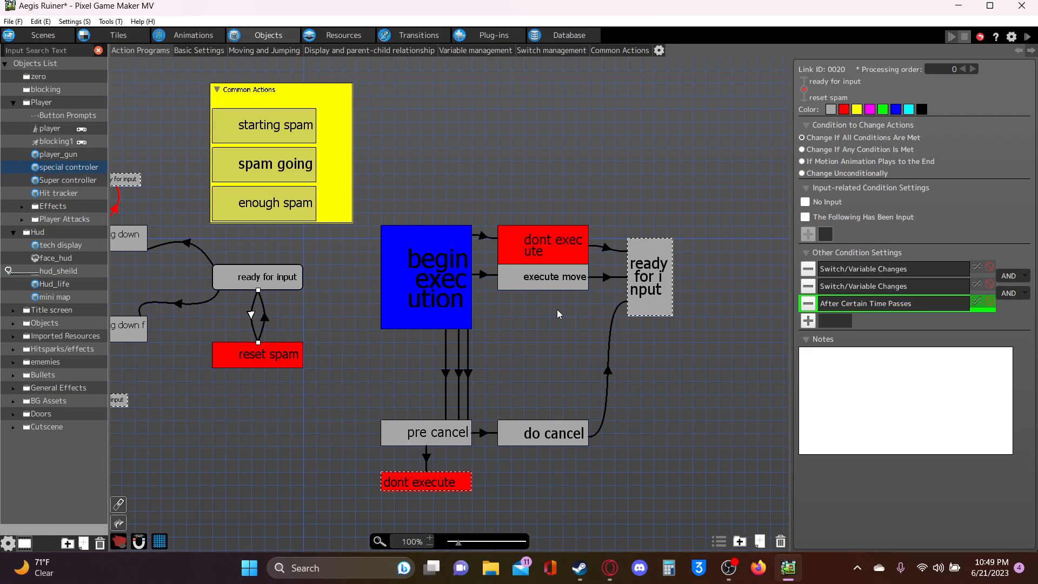
Inspect the variable change in the reset spam box and the runtime action of the ready for input box.
left_click(255, 359)
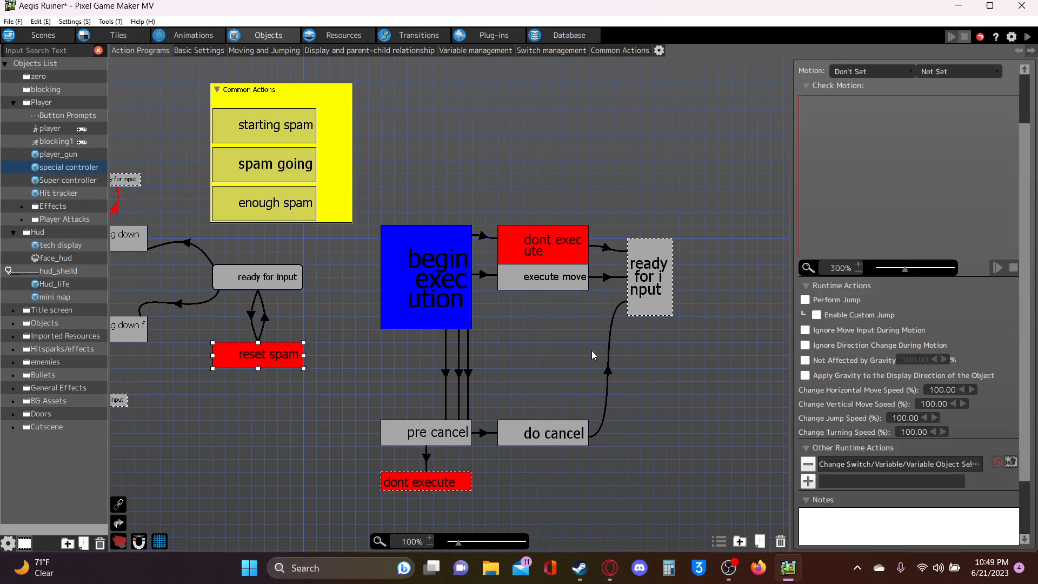
double_click(861, 464)
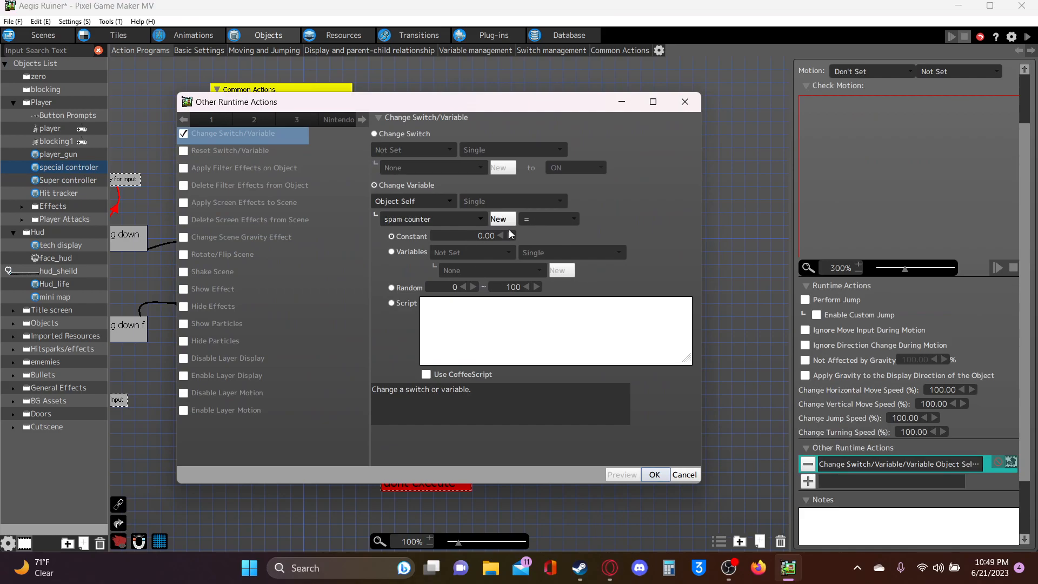
left_click(685, 102)
left_click(276, 282)
middle_click_drag(292, 301, 279, 360)
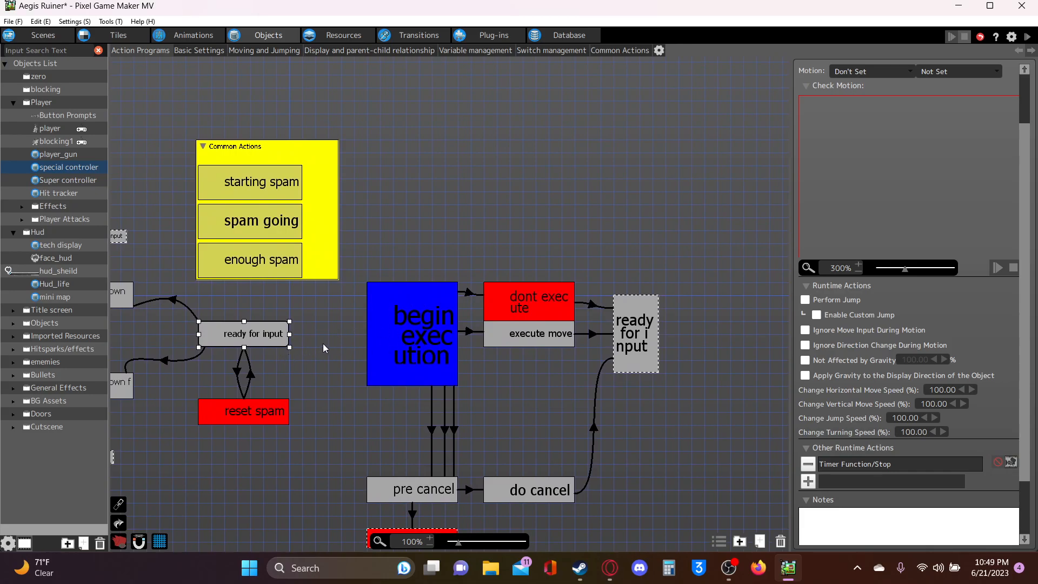
middle_click_drag(341, 366, 293, 332)
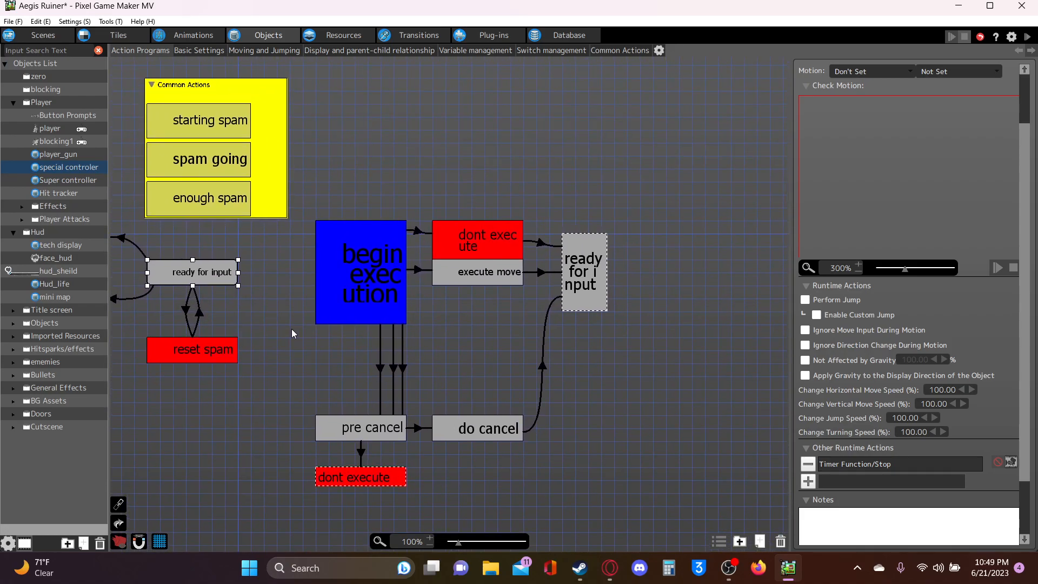